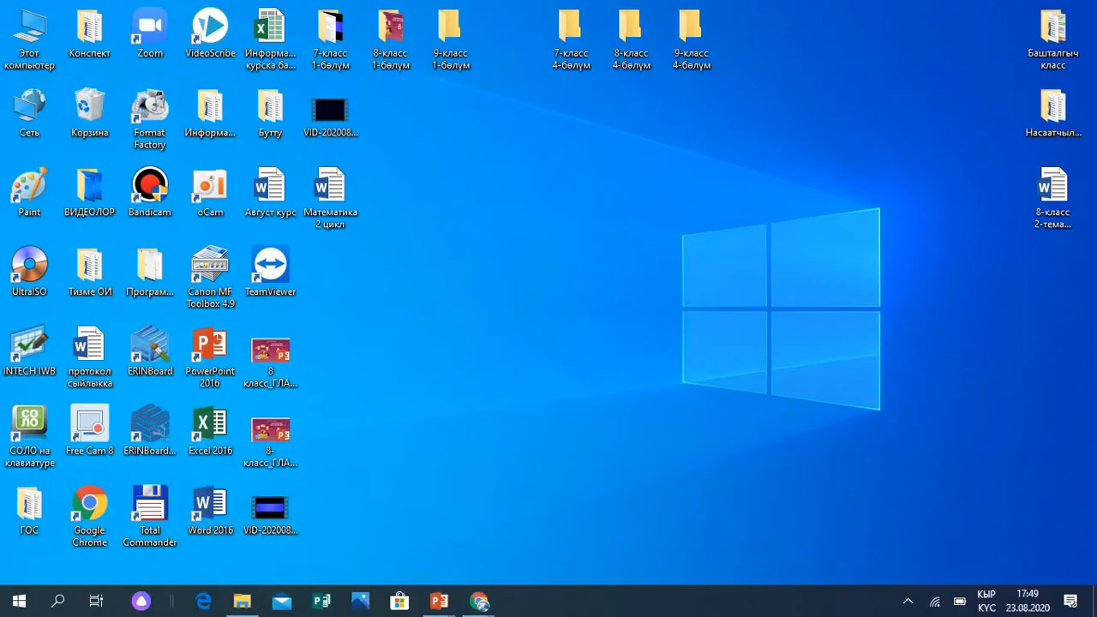
- Switch to the Quizizz page in Chrome and sign up with the first listed Google account, choosing school use and the teacher role
{"action": "mouse_move", "coordinate": [479, 600]}
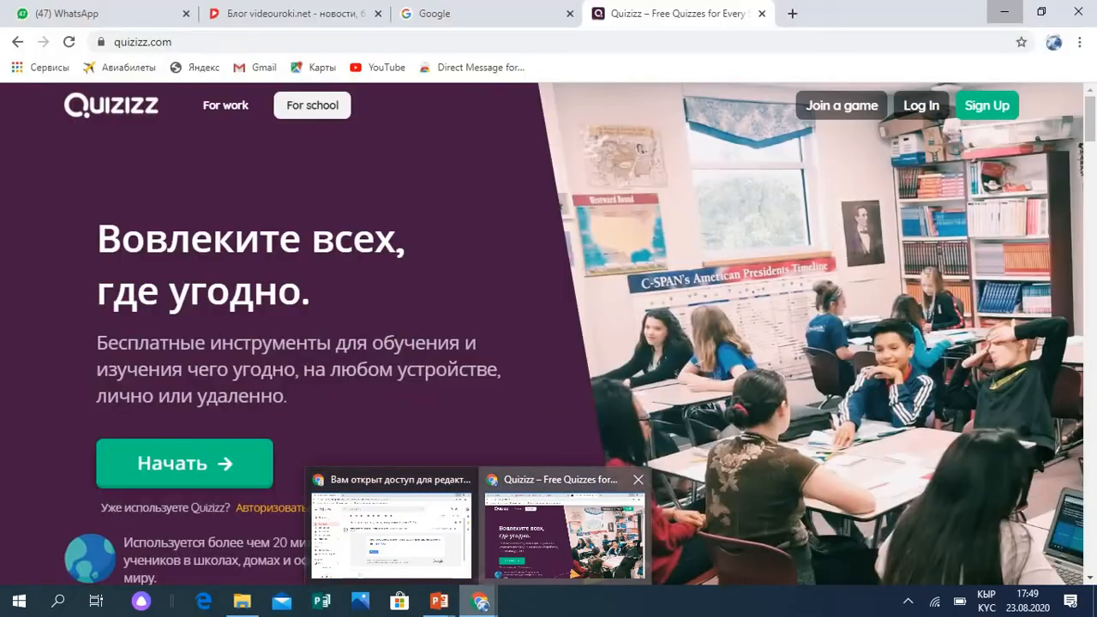
{"action": "left_click", "coordinate": [566, 527]}
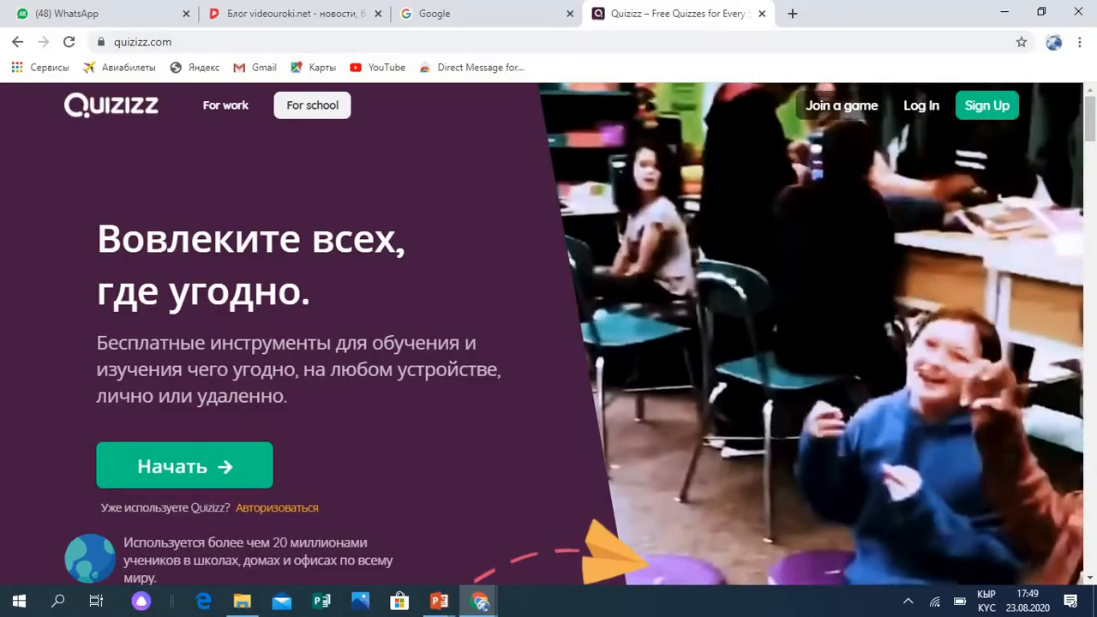
{"action": "left_click", "coordinate": [184, 466]}
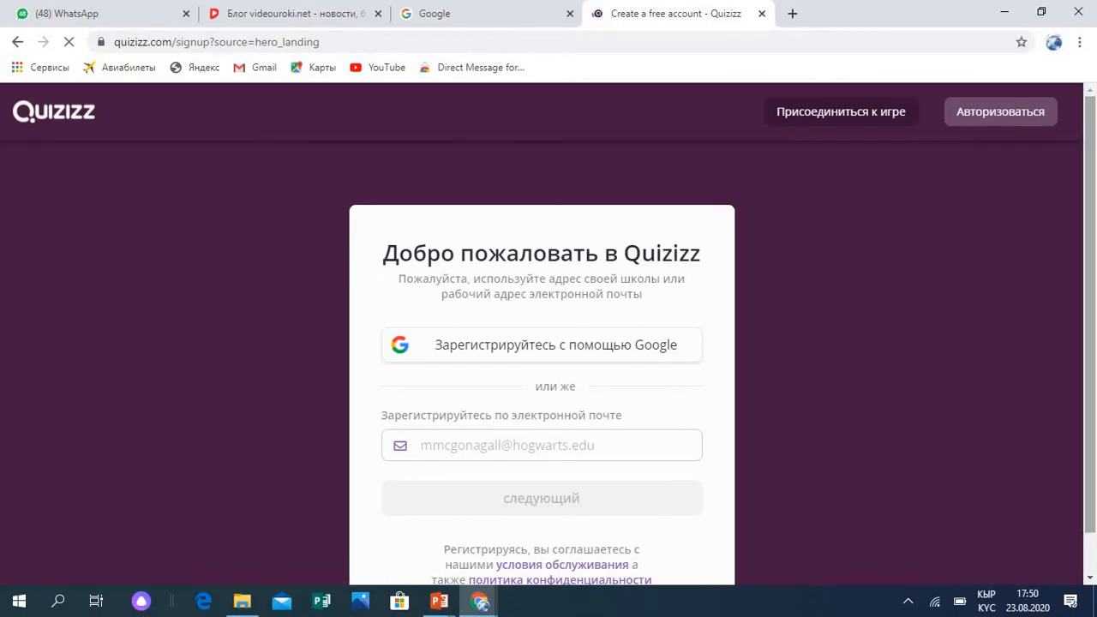
{"action": "left_click_drag", "start_coordinate": [1090, 314], "coordinate": [1090, 354]}
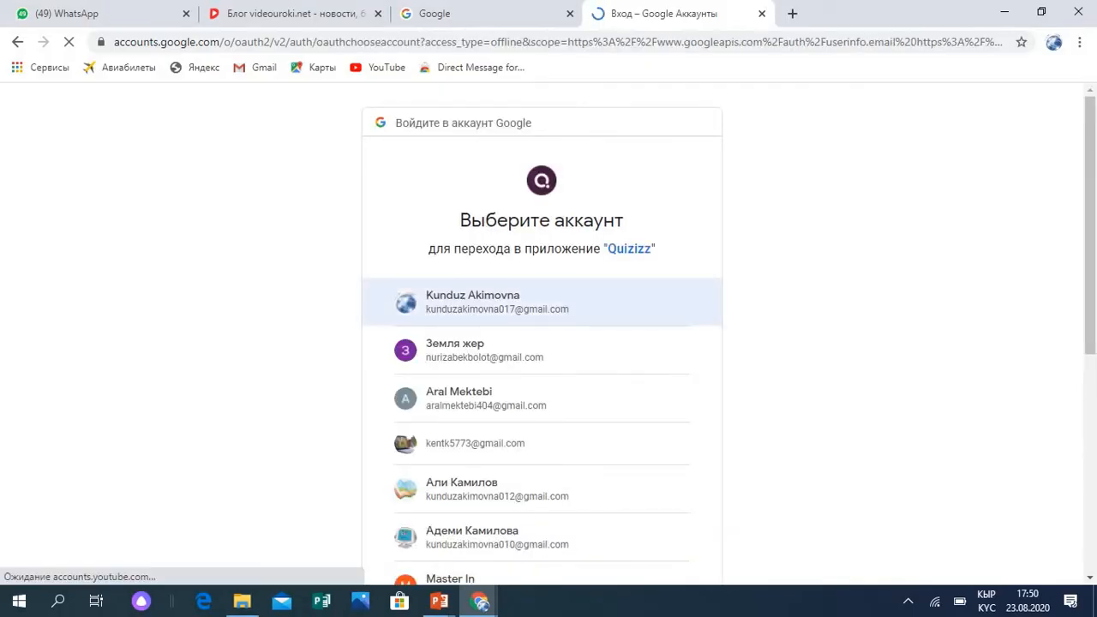
{"action": "left_click", "coordinate": [542, 302]}
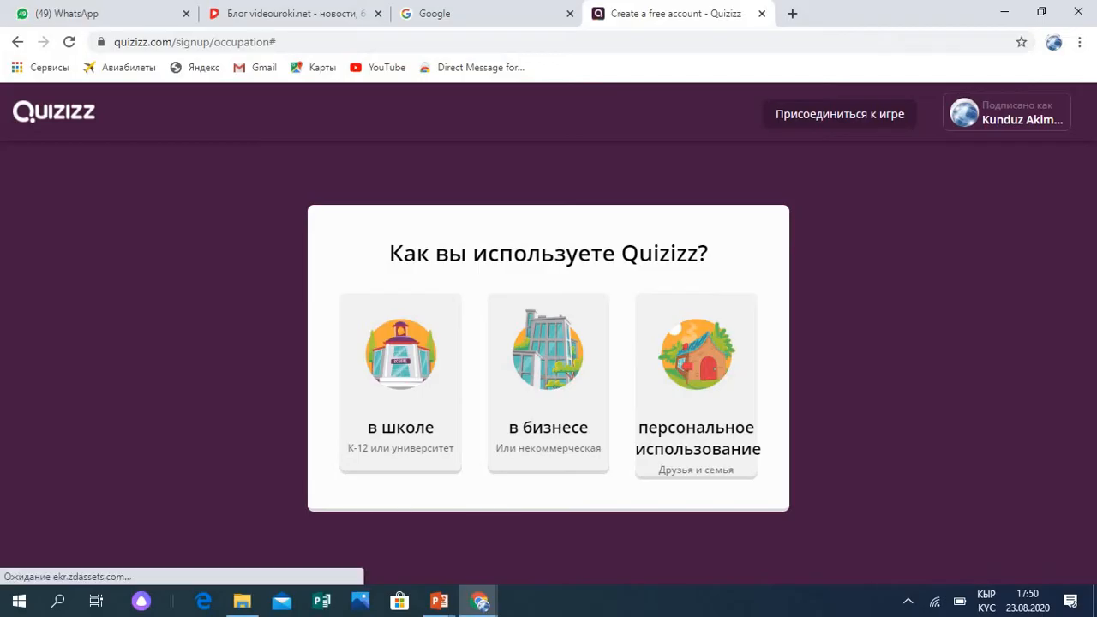
{"action": "left_click", "coordinate": [400, 383]}
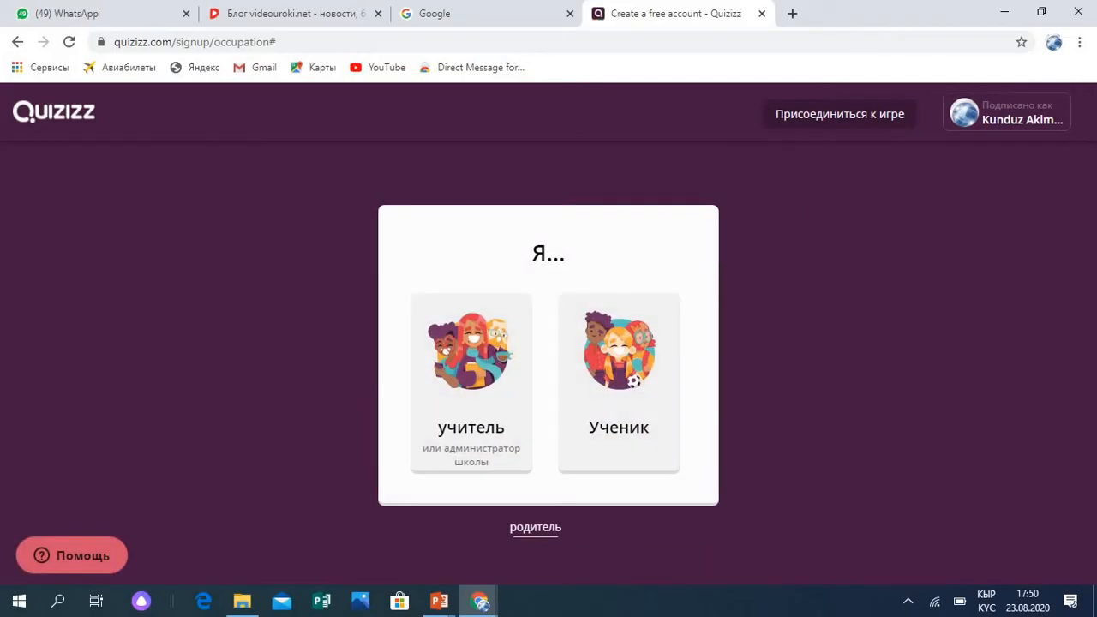
{"action": "left_click", "coordinate": [472, 383]}
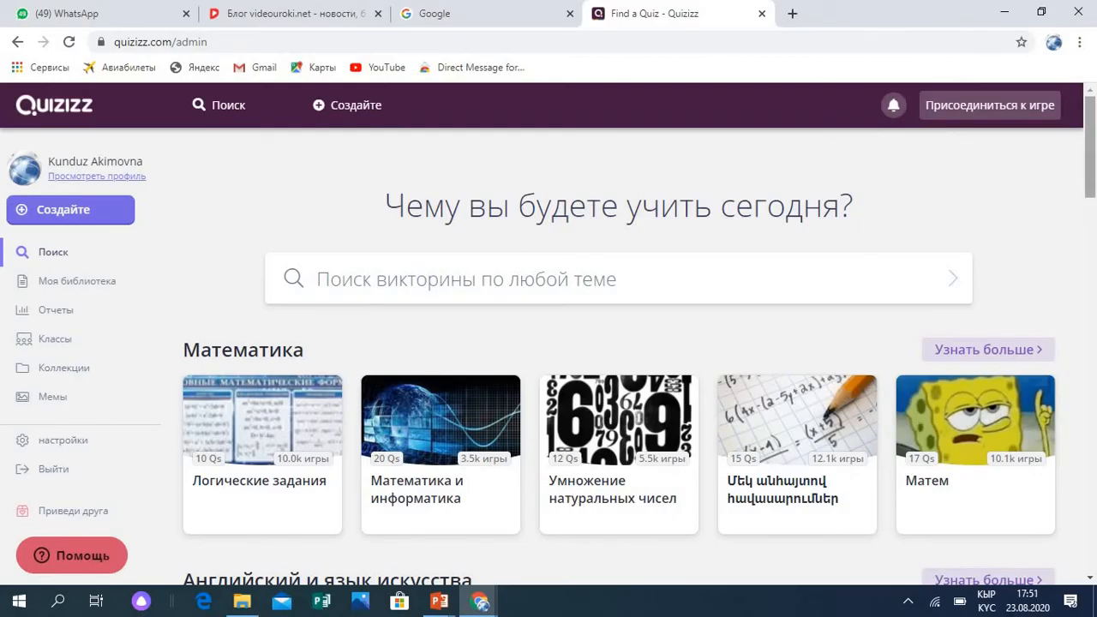
{"action": "left_click_drag", "start_coordinate": [1090, 147], "coordinate": [1090, 216]}
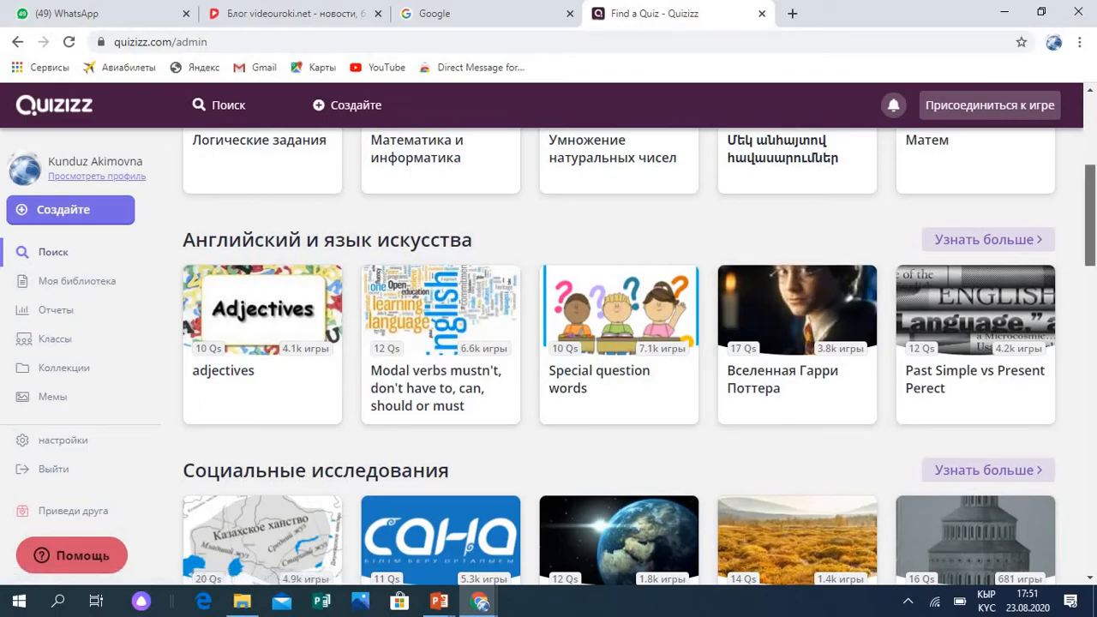
{"action": "left_click_drag", "start_coordinate": [1090, 216], "coordinate": [1090, 153]}
{"action": "scroll", "coordinate": [638, 343], "scroll_direction": "down", "scroll_amount": 1}
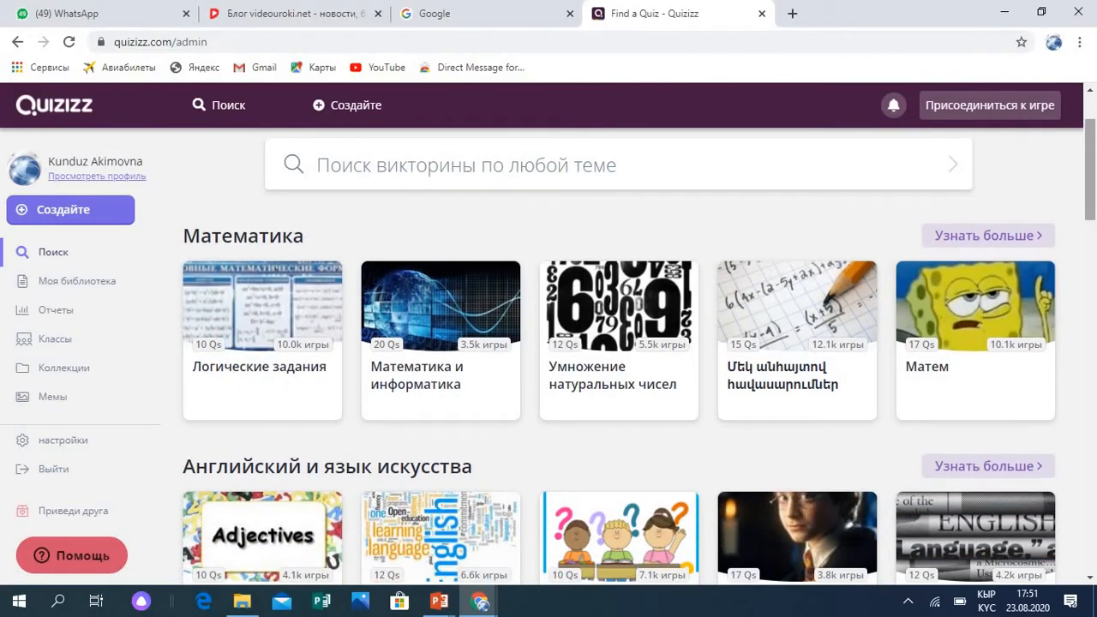
{"action": "scroll", "coordinate": [1091, 171], "scroll_direction": "up", "scroll_amount": 1}
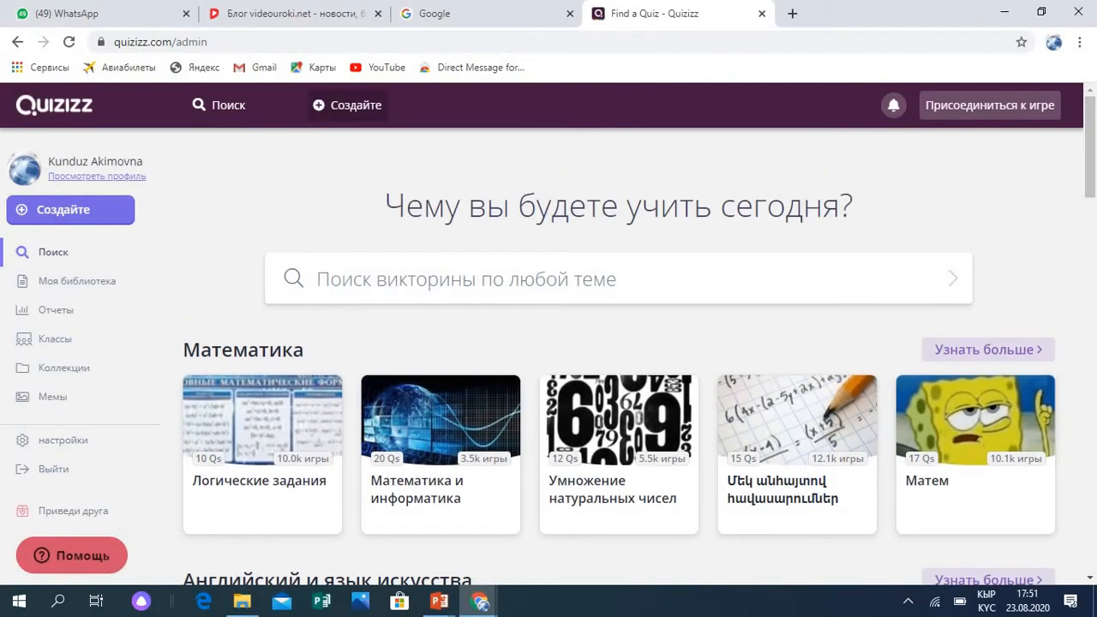
- Create a new quiz named "Ар кандай суроолор" with the subject "Другой"
{"action": "left_click", "coordinate": [347, 105]}
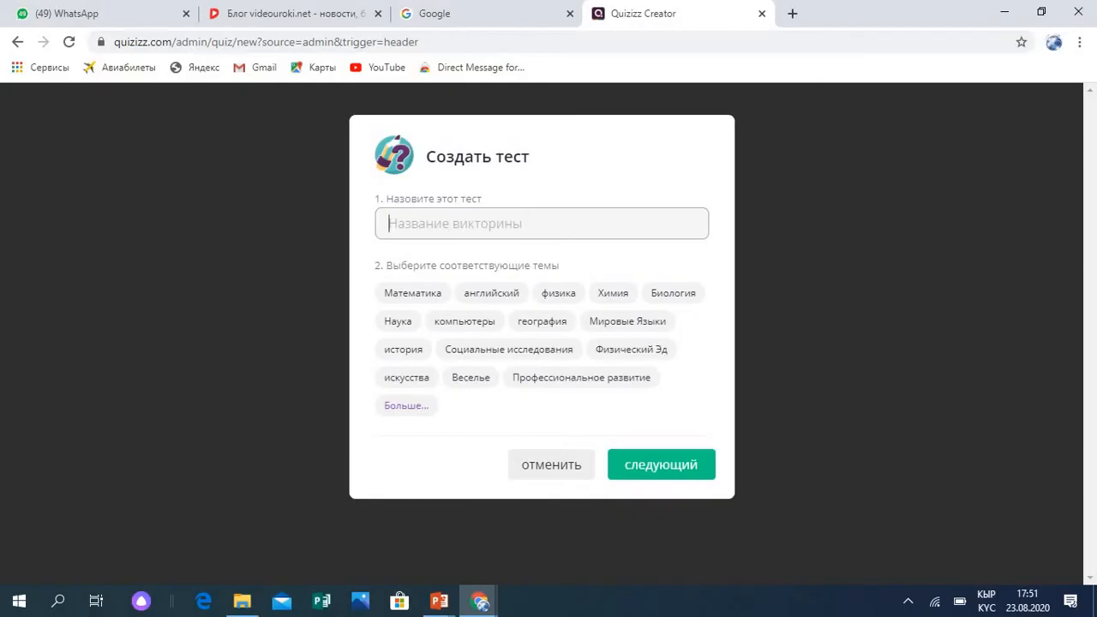
{"action": "type", "text": "А"}
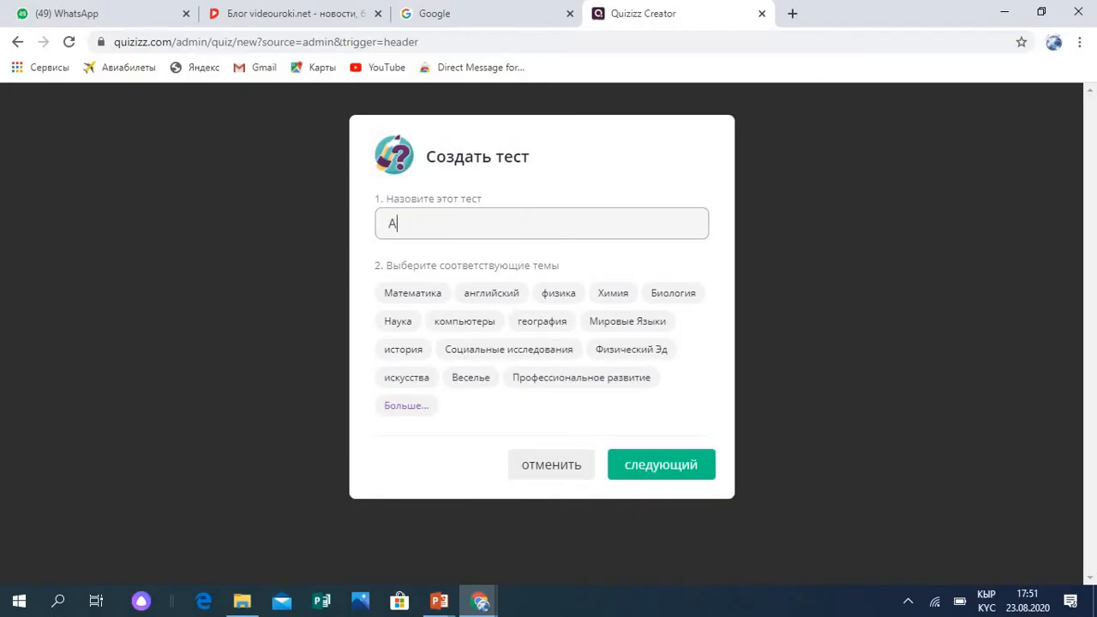
{"action": "type", "text": "р кандай суроолор"}
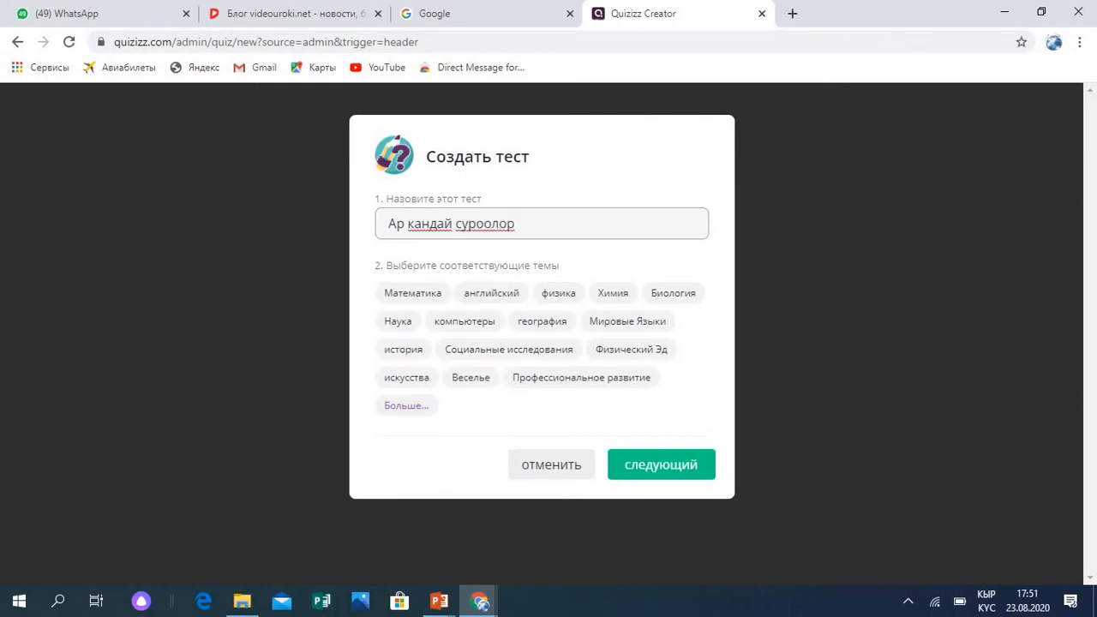
{"action": "left_click", "coordinate": [406, 405]}
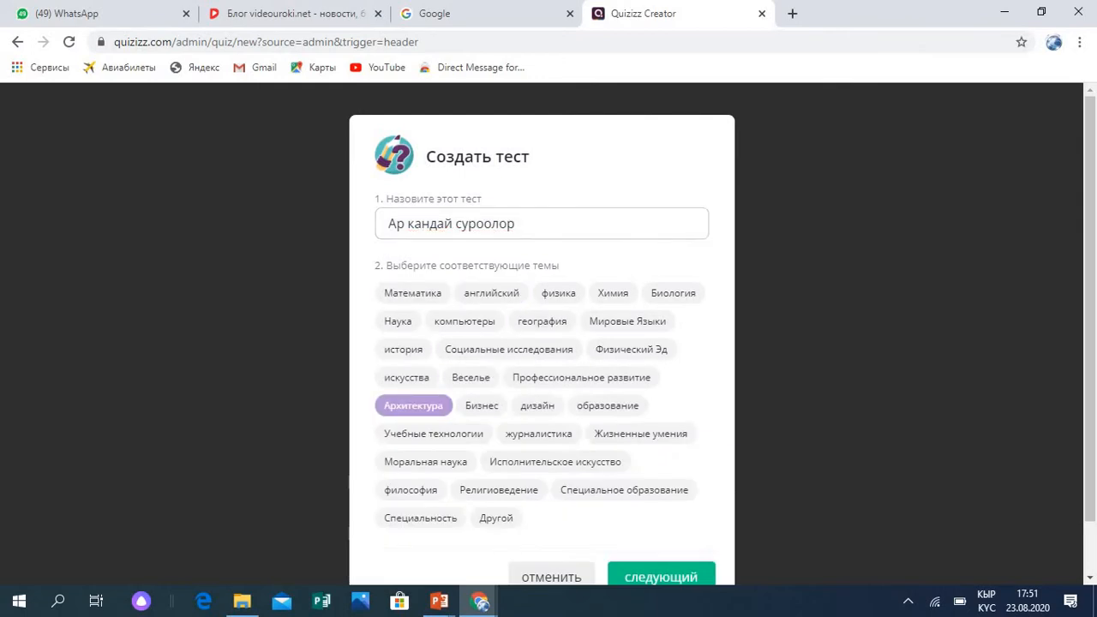
{"action": "left_click", "coordinate": [496, 517]}
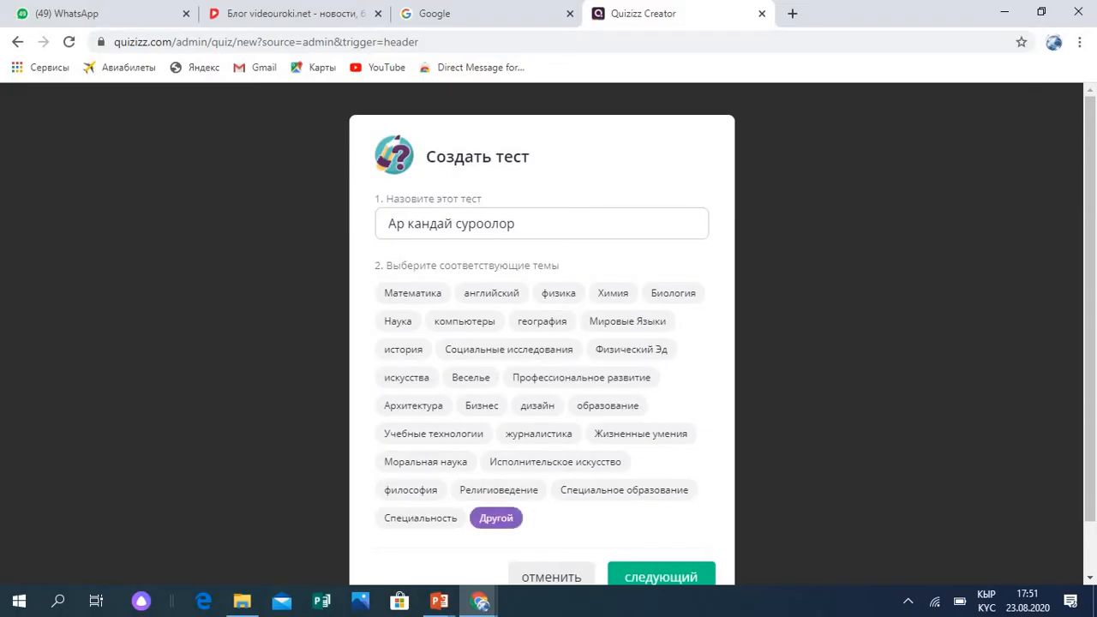
{"action": "scroll", "coordinate": [542, 334], "scroll_direction": "down", "scroll_amount": 1}
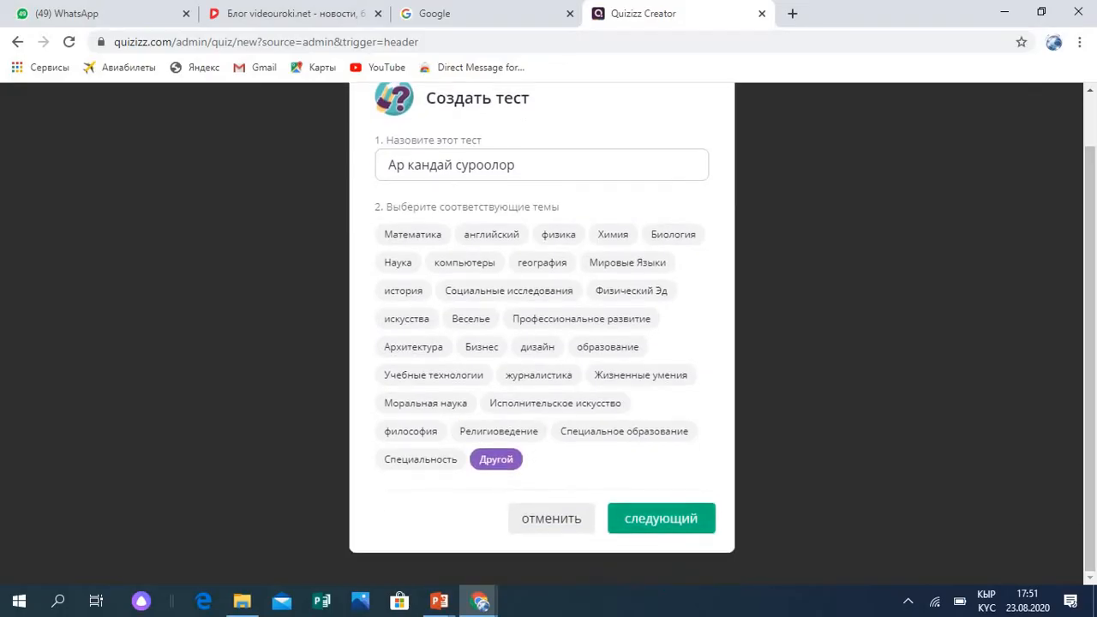
{"action": "left_click", "coordinate": [660, 518]}
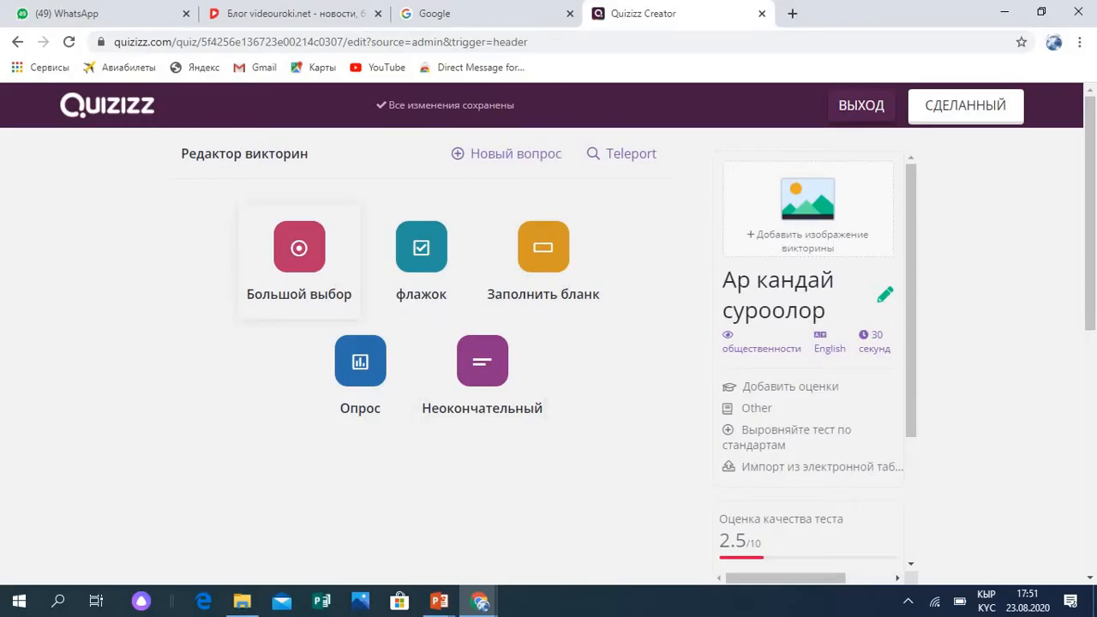
- Add a multiple-choice question with the text "Кыргызстандын борбору?"
{"action": "left_click", "coordinate": [299, 258]}
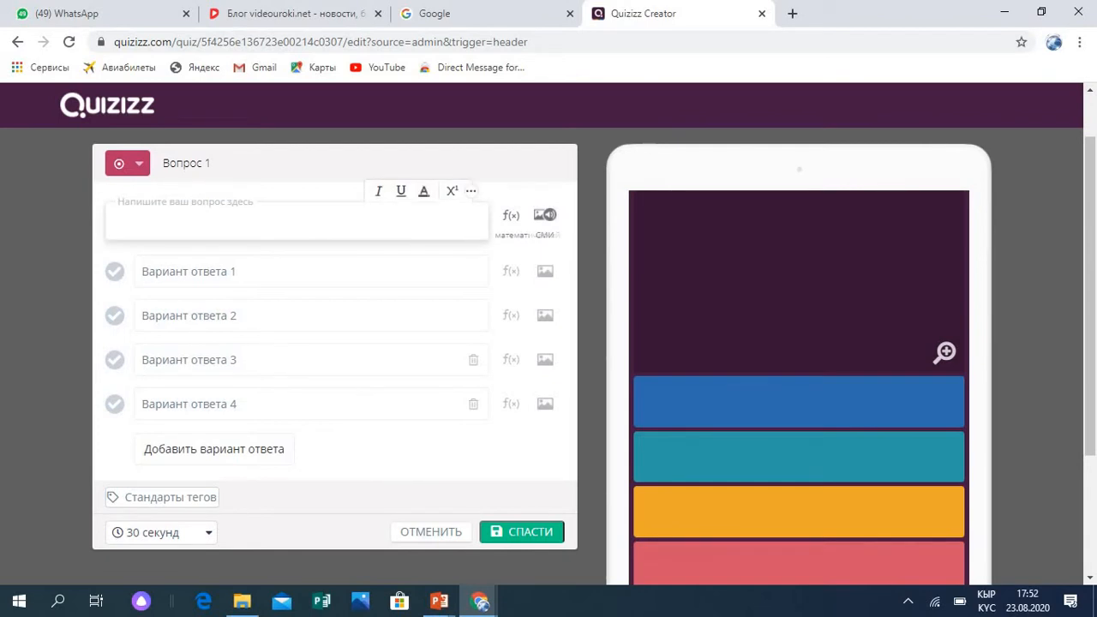
{"action": "type", "text": "Кыргыз"}
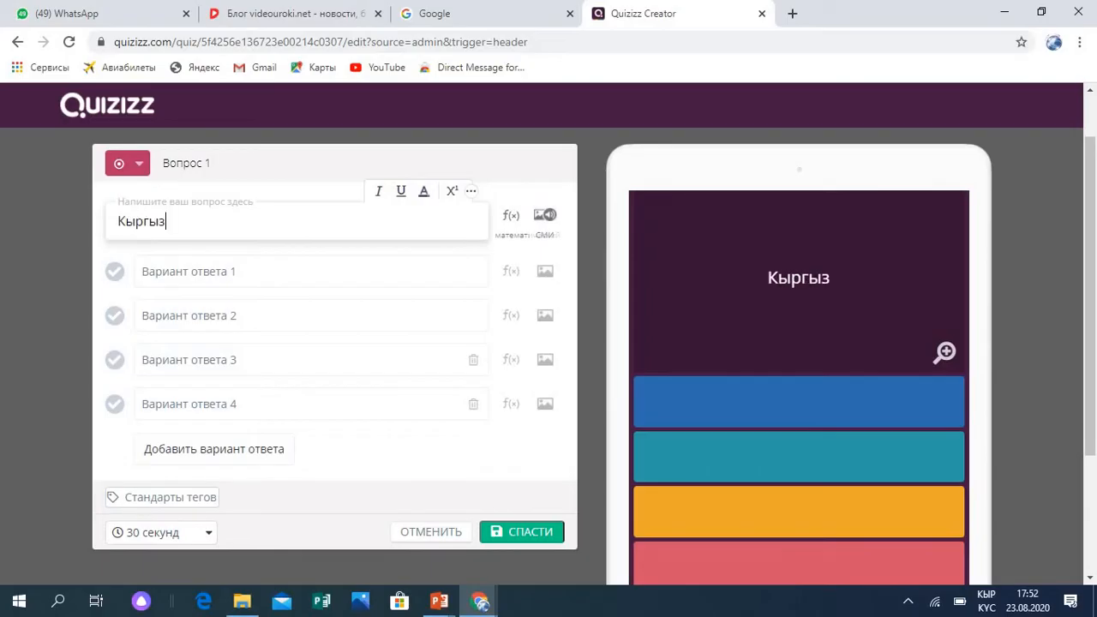
{"action": "type", "text": "стандын б"}
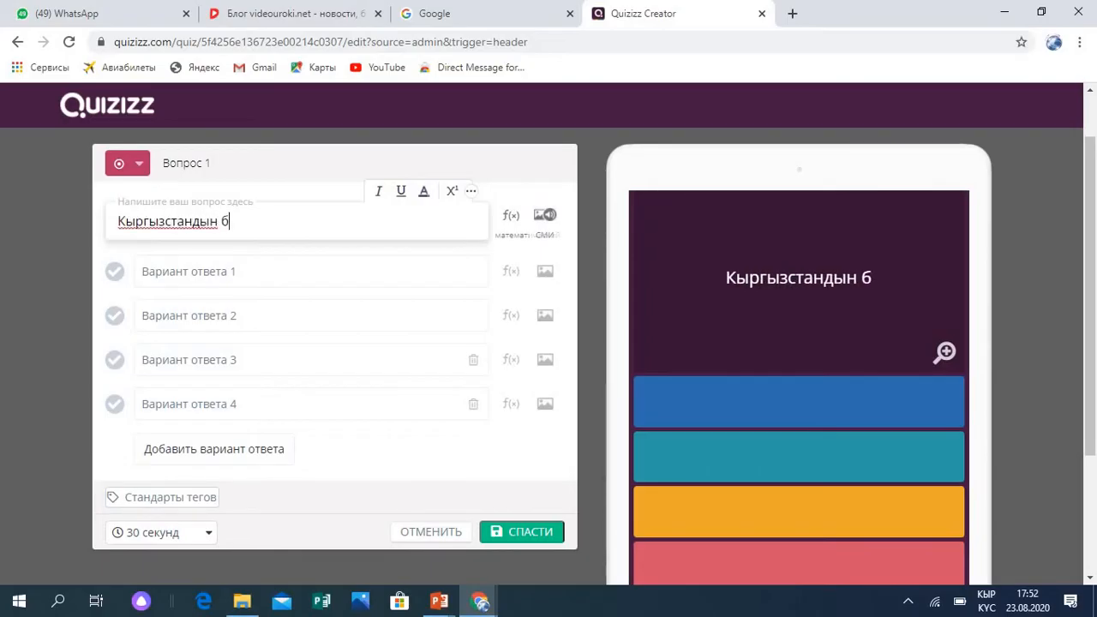
{"action": "type", "text": "орбор"}
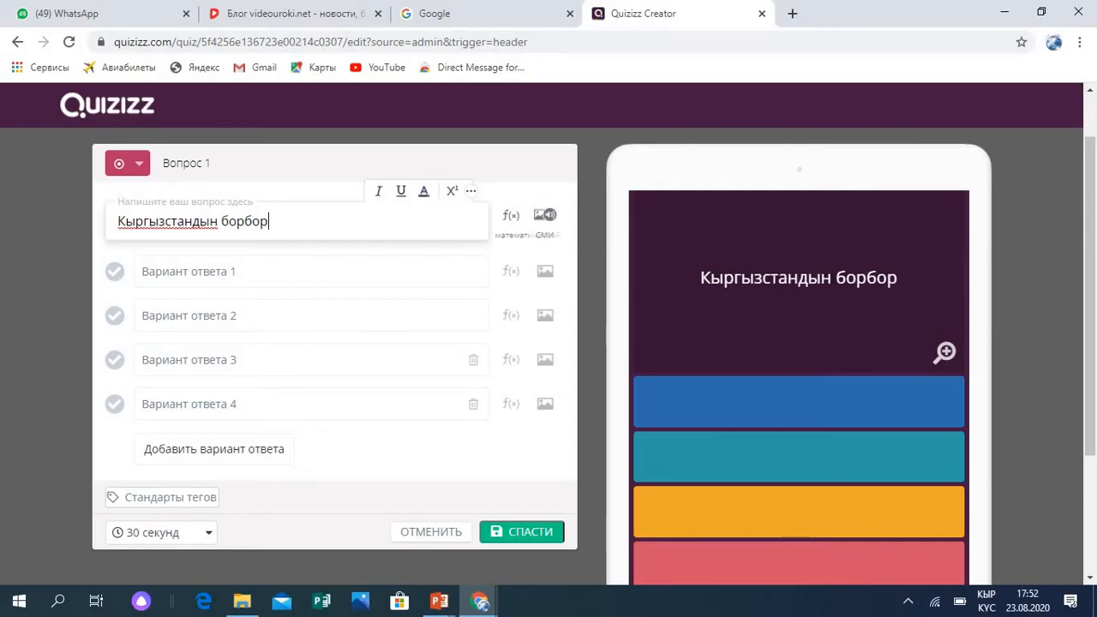
{"action": "type", "text": "у?"}
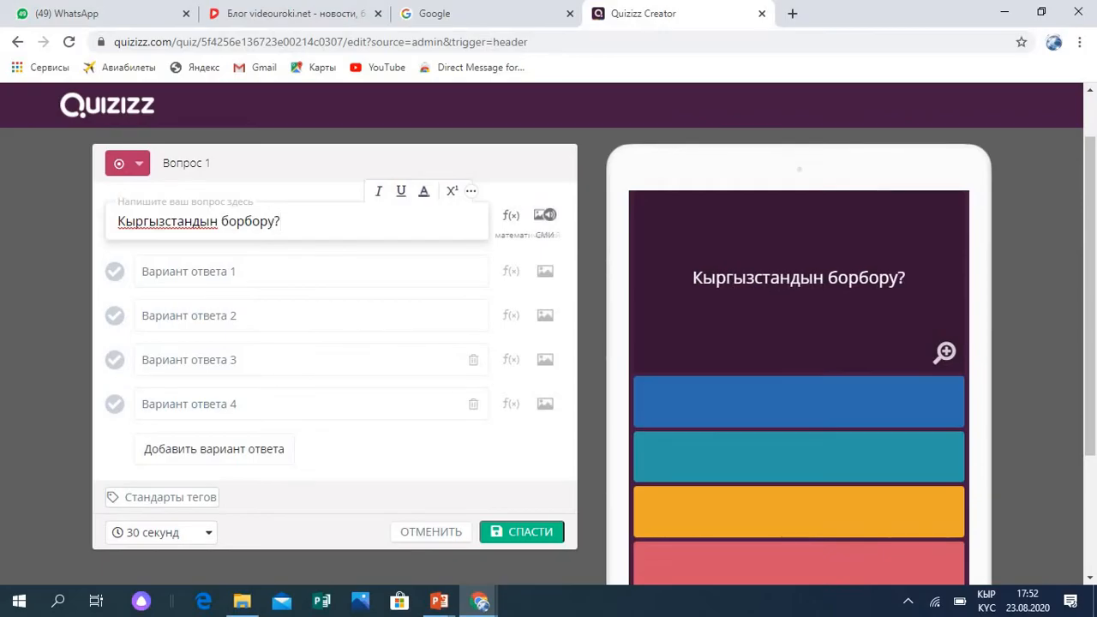
- Fill in the answer options Бишкек, Талас, Ош and Нарын in that order, and mark Бишкек as correct
{"action": "left_click", "coordinate": [188, 271]}
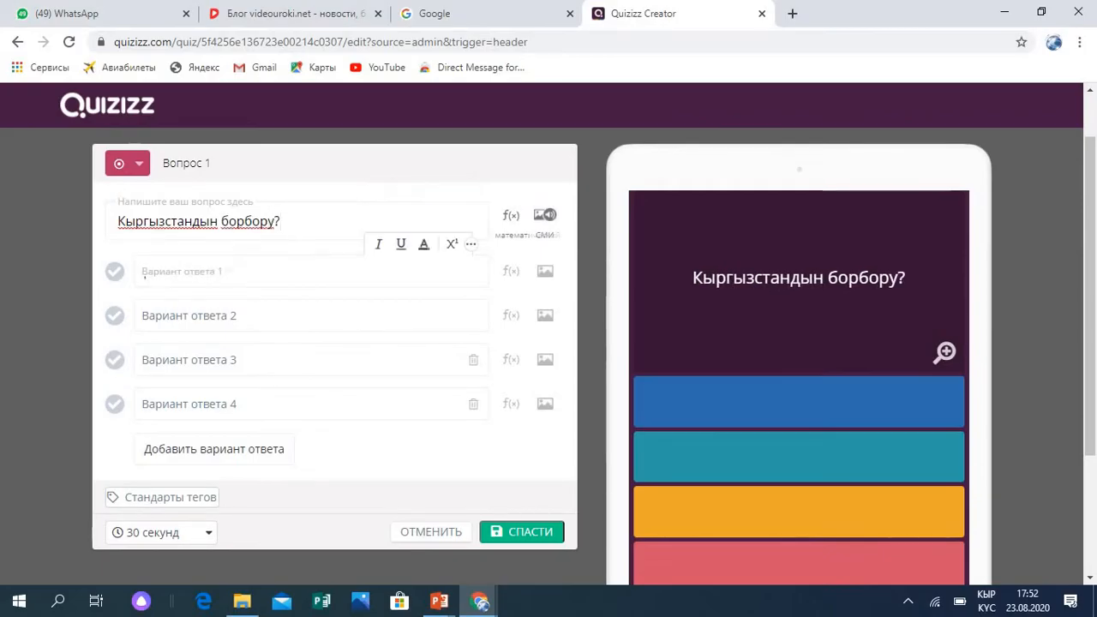
{"action": "type", "text": "Бишкек"}
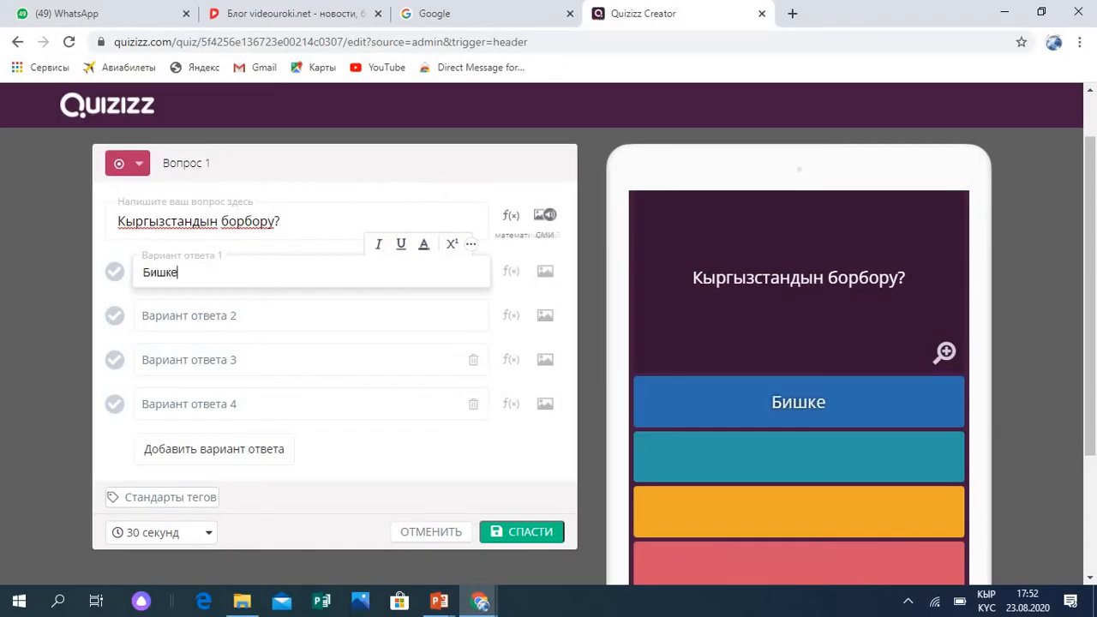
{"action": "left_click", "coordinate": [144, 315]}
{"action": "type", "text": "Талас"}
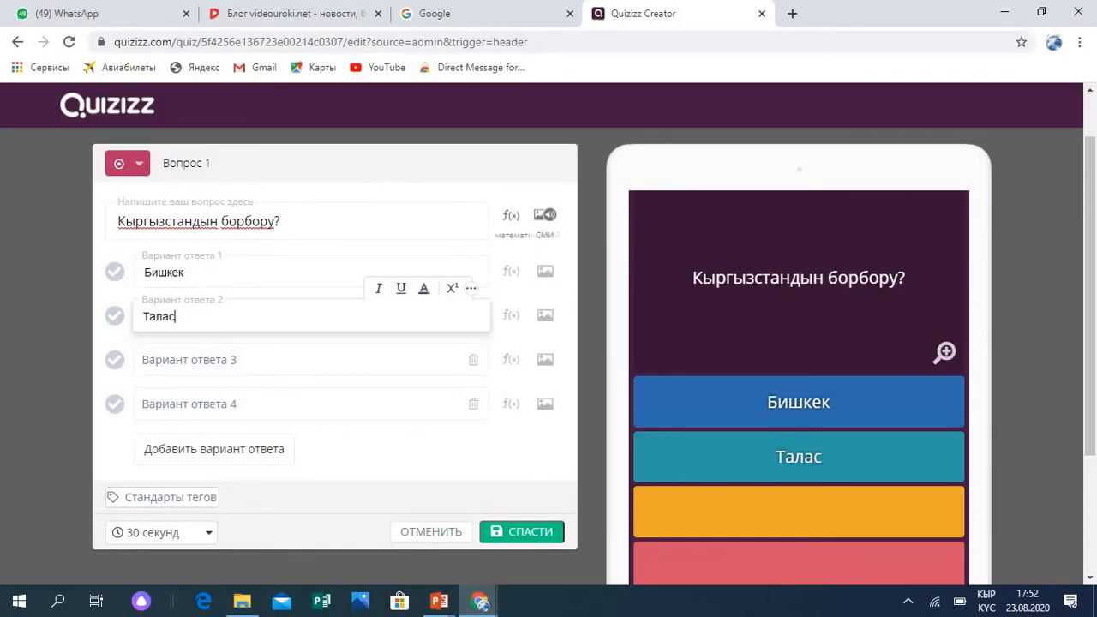
{"action": "left_click", "coordinate": [144, 360]}
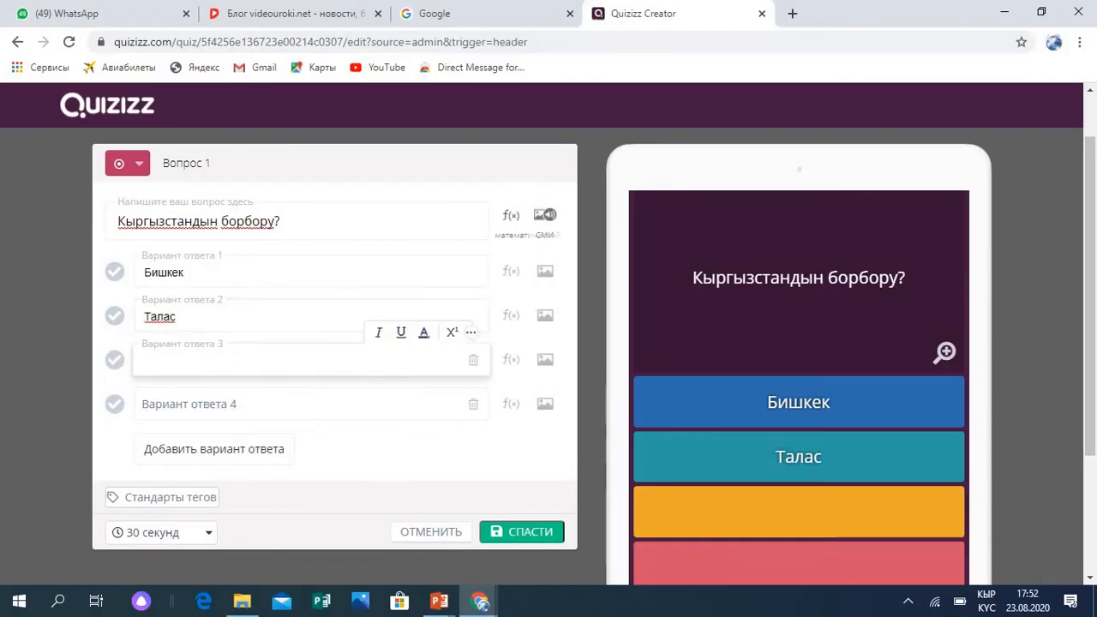
{"action": "type", "text": "Ош"}
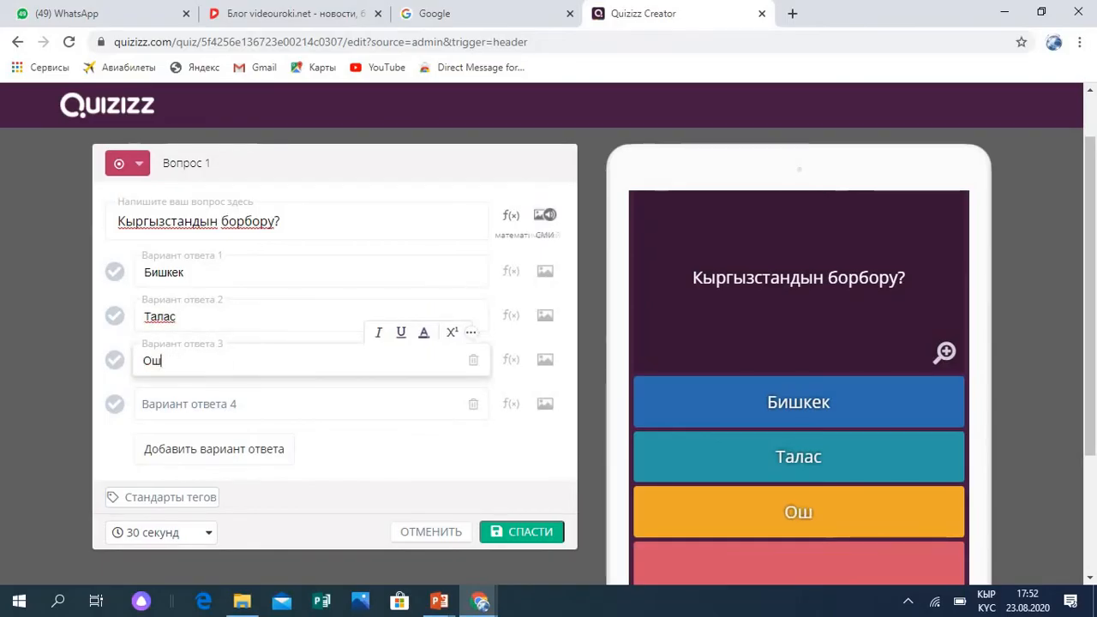
{"action": "left_click", "coordinate": [144, 404]}
{"action": "type", "text": "Нарын"}
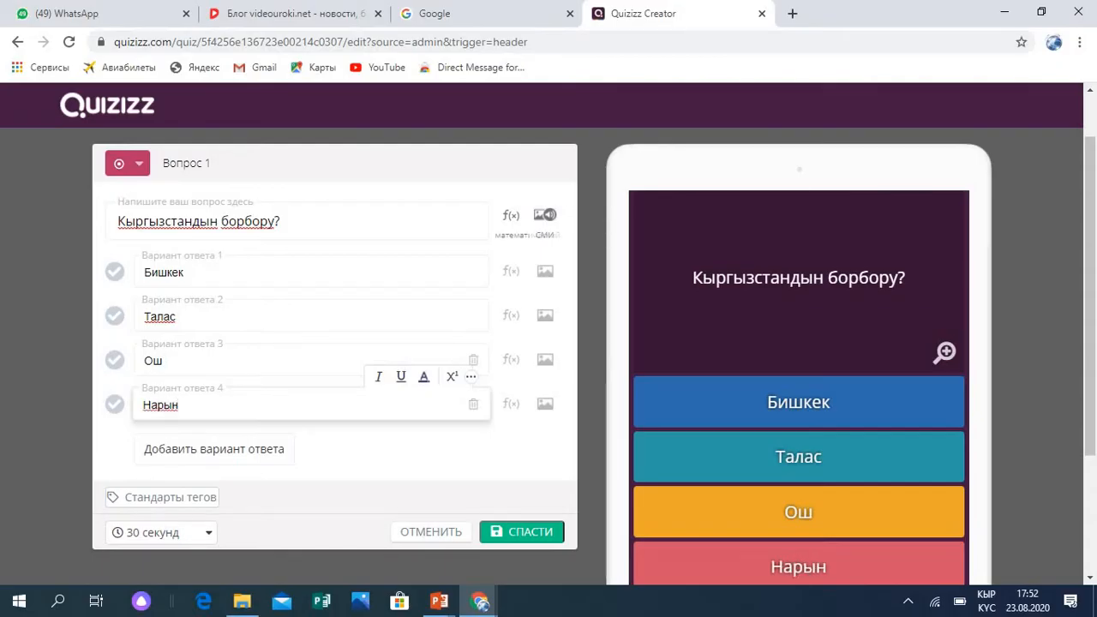
{"action": "left_click", "coordinate": [115, 271]}
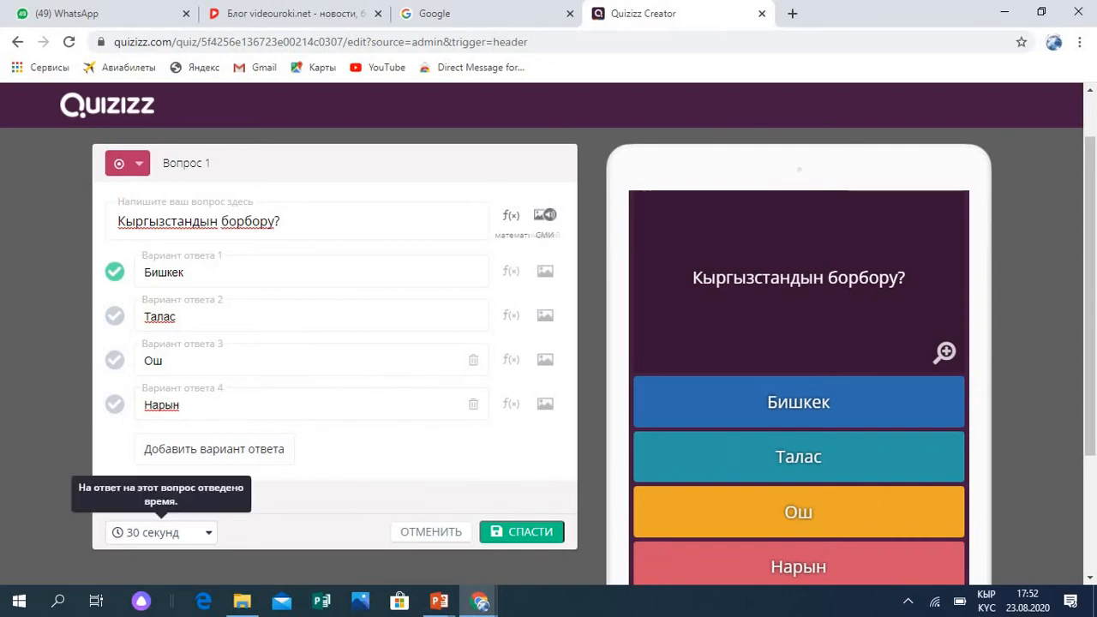
- Set the question's time limit to 20 seconds and save the question
{"action": "left_click", "coordinate": [159, 532]}
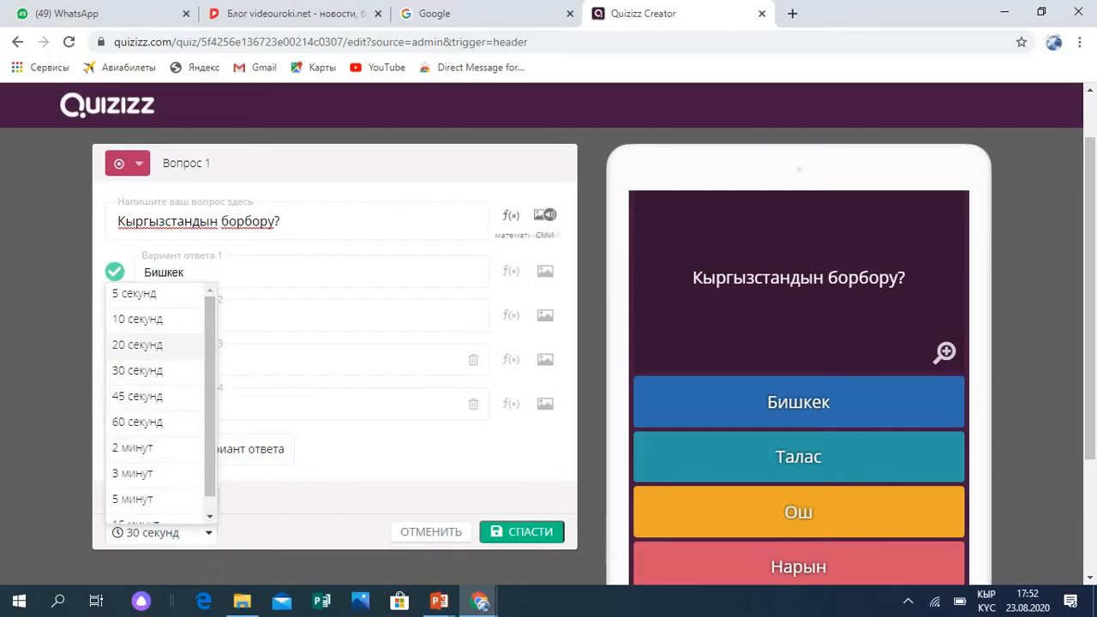
{"action": "left_click", "coordinate": [137, 344]}
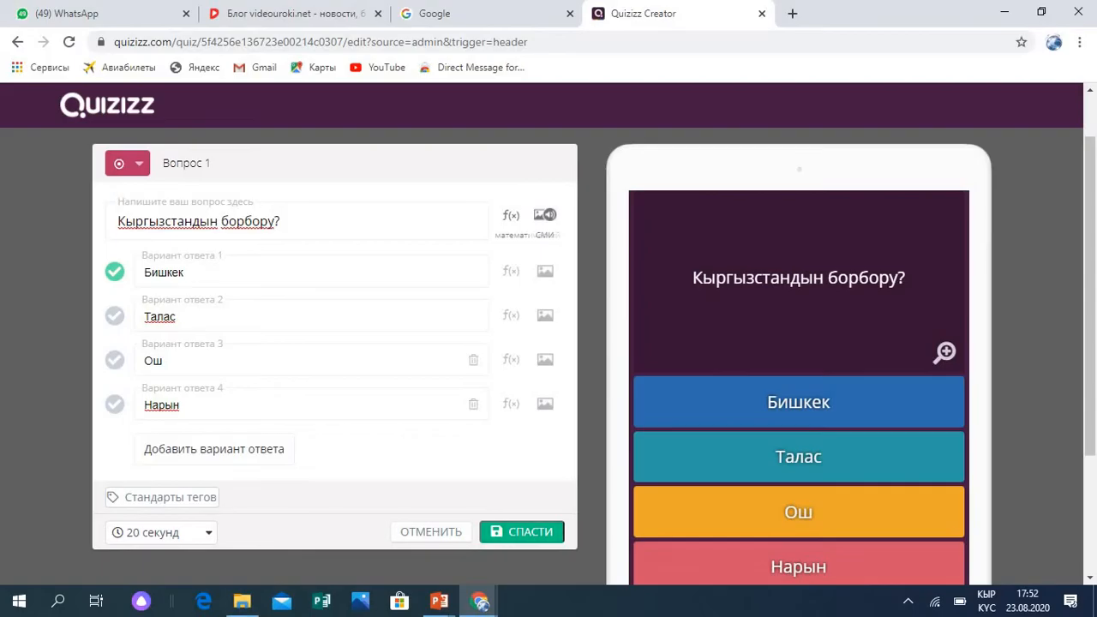
{"action": "left_click", "coordinate": [522, 532]}
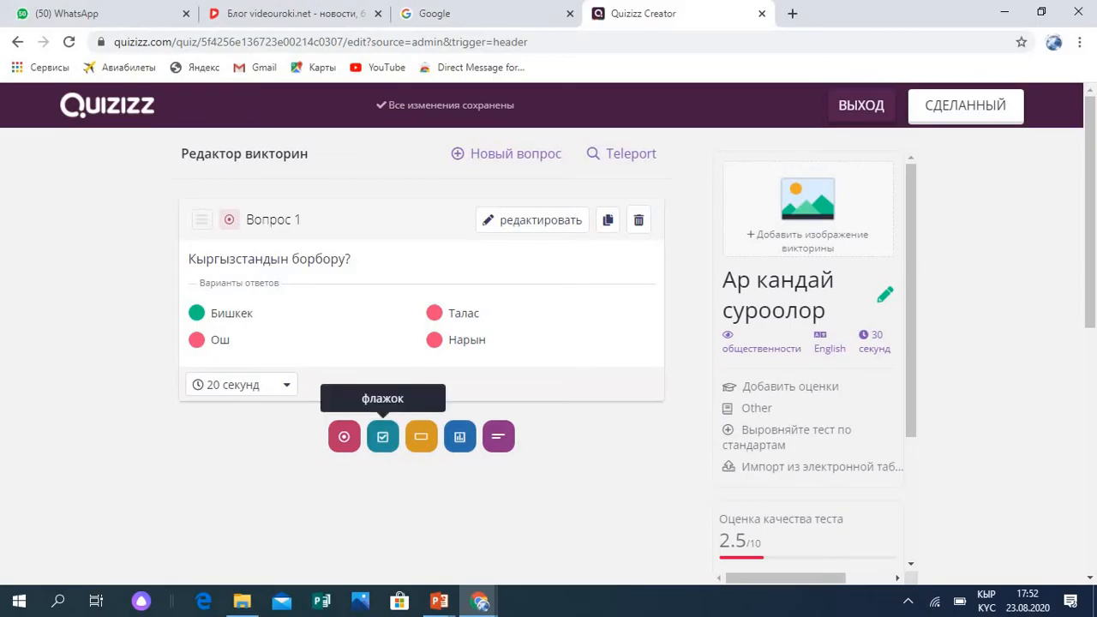
- Add a checkbox question with the text "H₂O", formatting the 2 as a subscript
{"action": "left_click", "coordinate": [382, 436]}
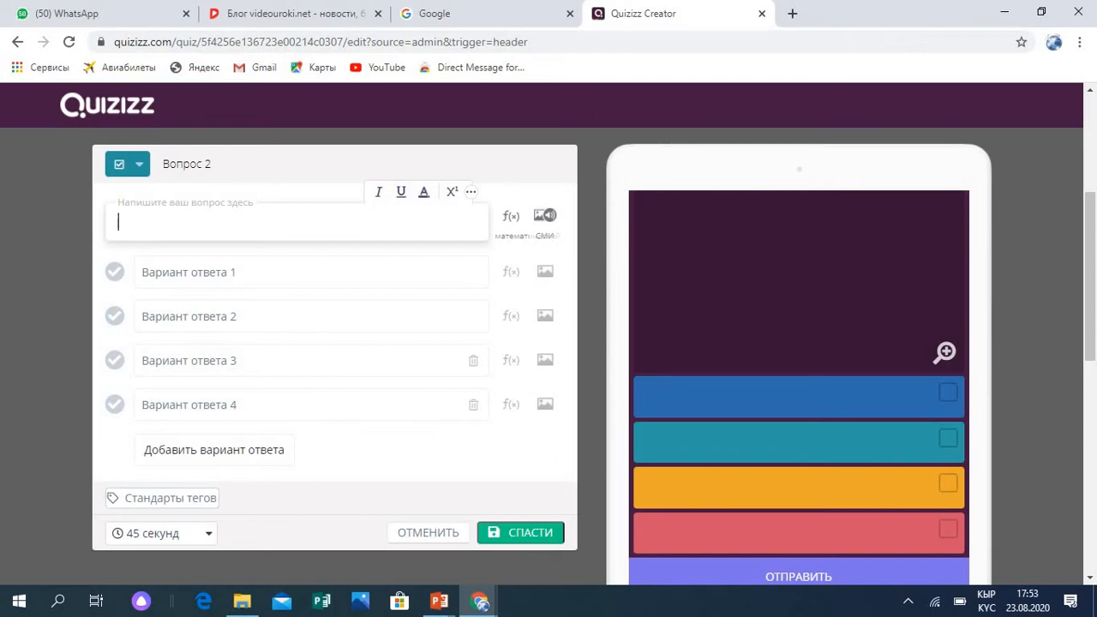
{"action": "type", "text": "Н"}
{"action": "left_click", "coordinate": [470, 192]}
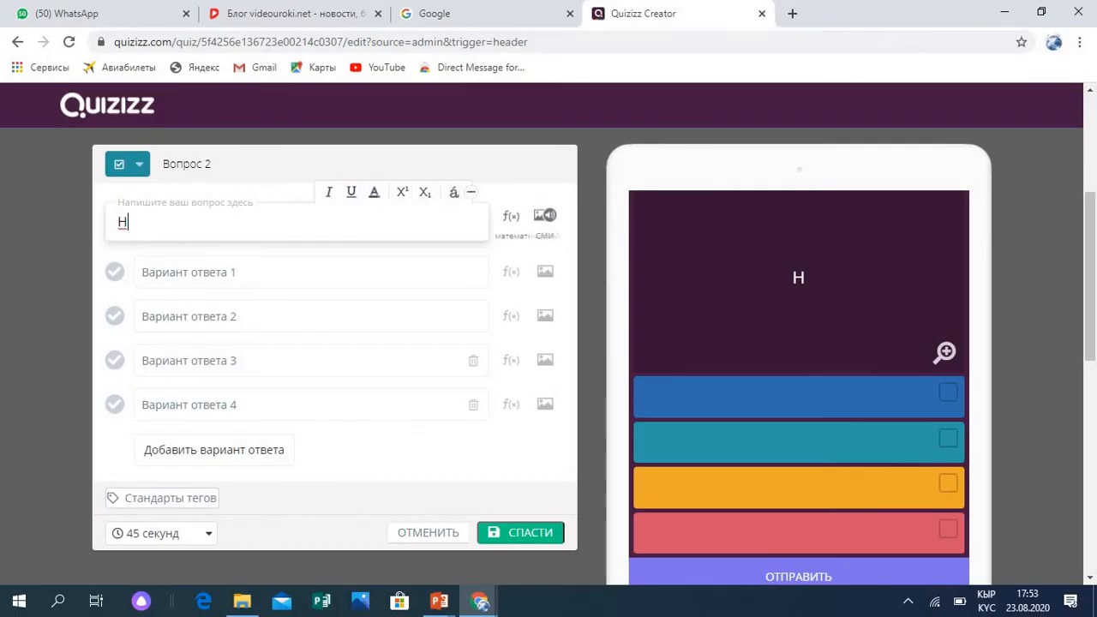
{"action": "left_click", "coordinate": [425, 192]}
{"action": "type", "text": "2"}
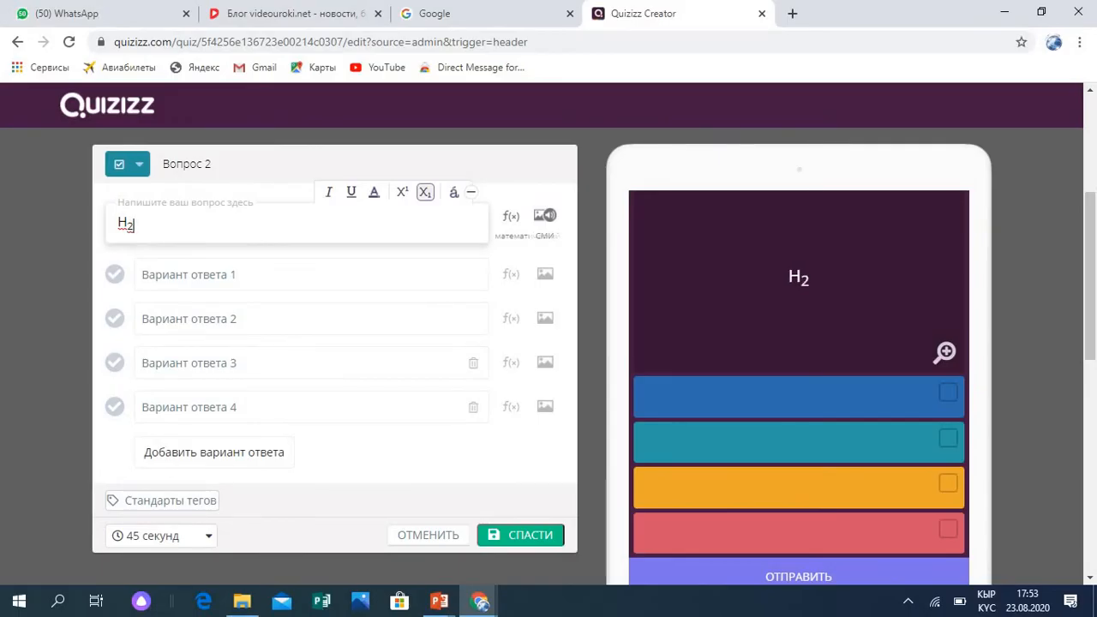
{"action": "left_click", "coordinate": [425, 192]}
{"action": "type", "text": "O"}
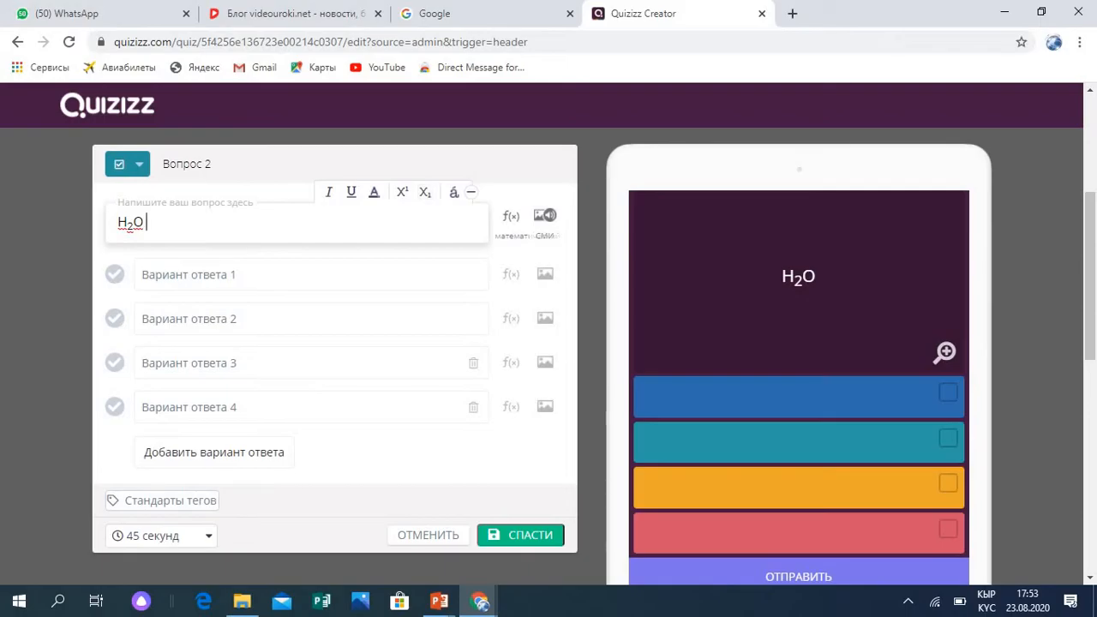
- Fill in the answer options буу, суу, муз and таш in that order, and mark буу as correct
{"action": "left_click", "coordinate": [189, 274]}
{"action": "type", "text": "буу"}
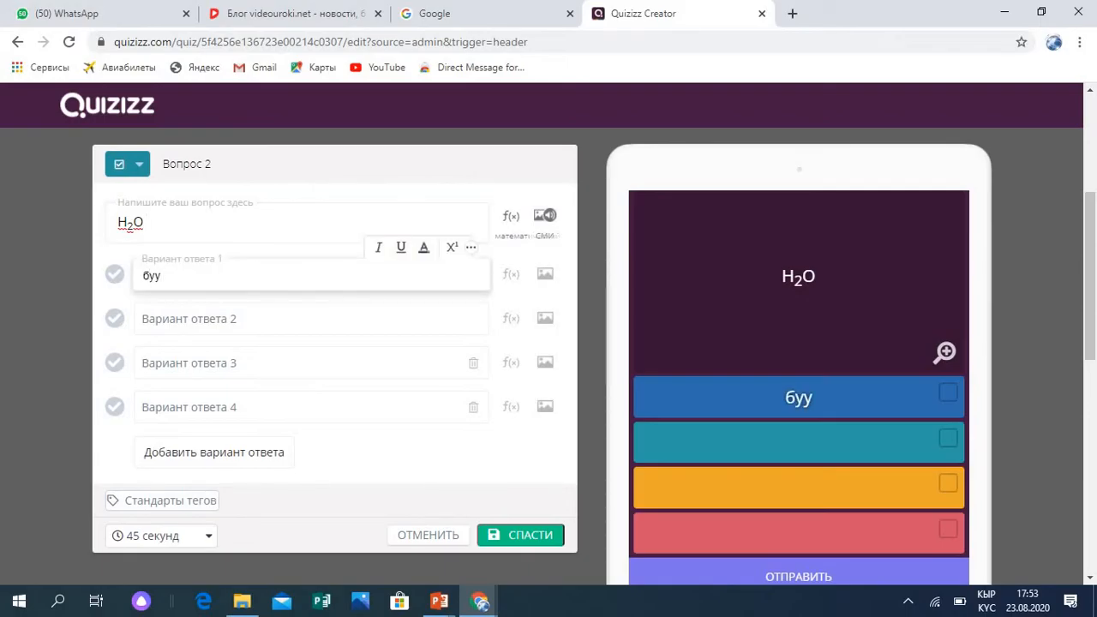
{"action": "left_click", "coordinate": [171, 319]}
{"action": "type", "text": "суу"}
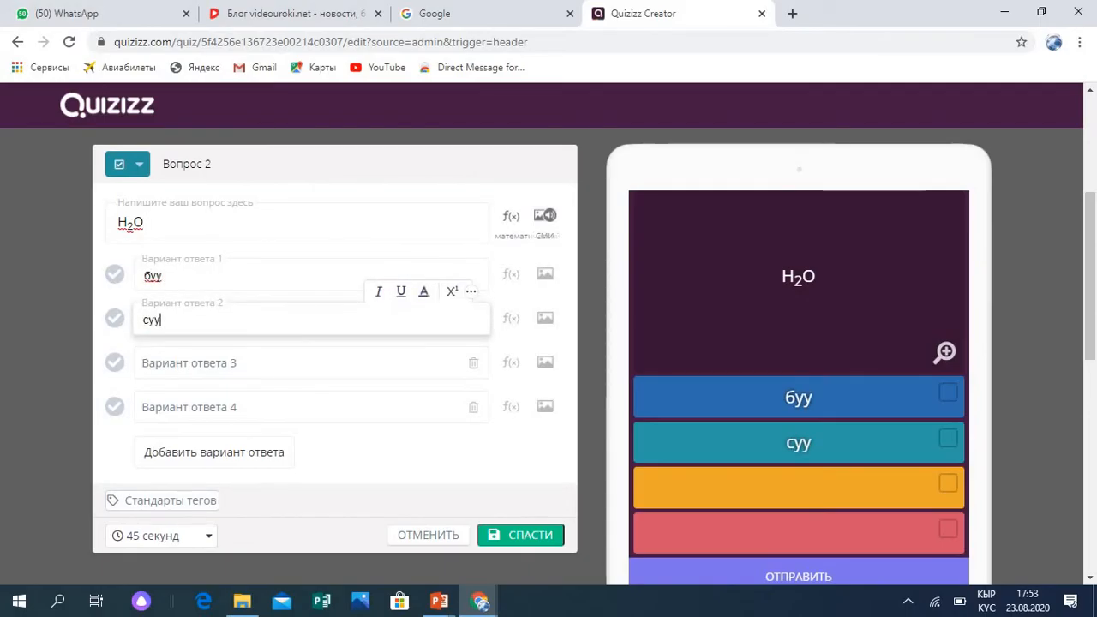
{"action": "left_click", "coordinate": [172, 363]}
{"action": "type", "text": "муз"}
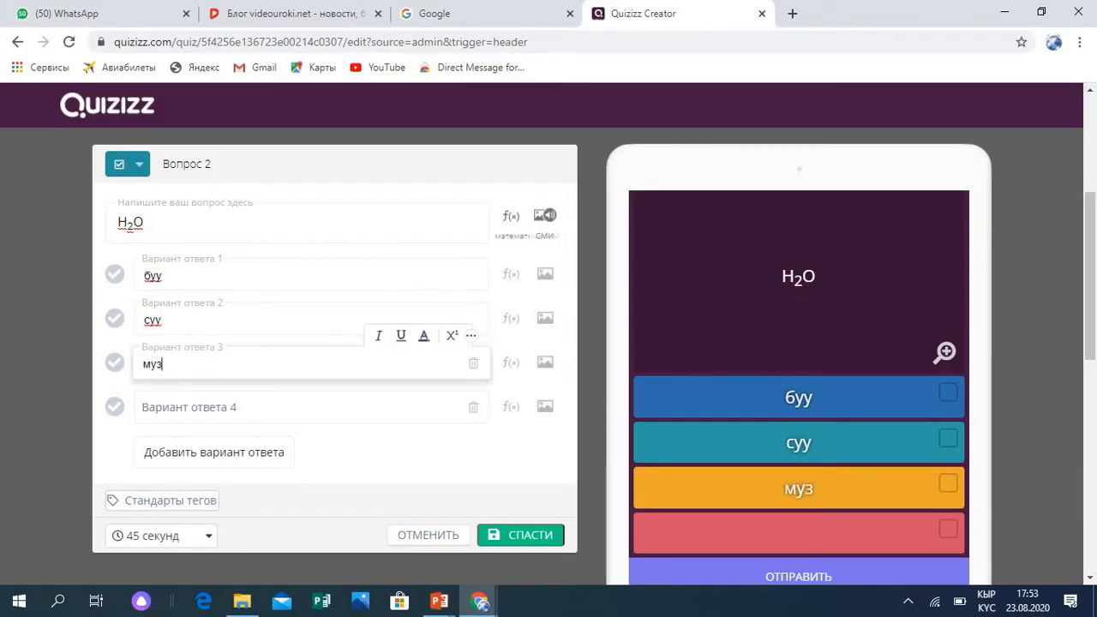
{"action": "left_click", "coordinate": [172, 408]}
{"action": "type", "text": "таш"}
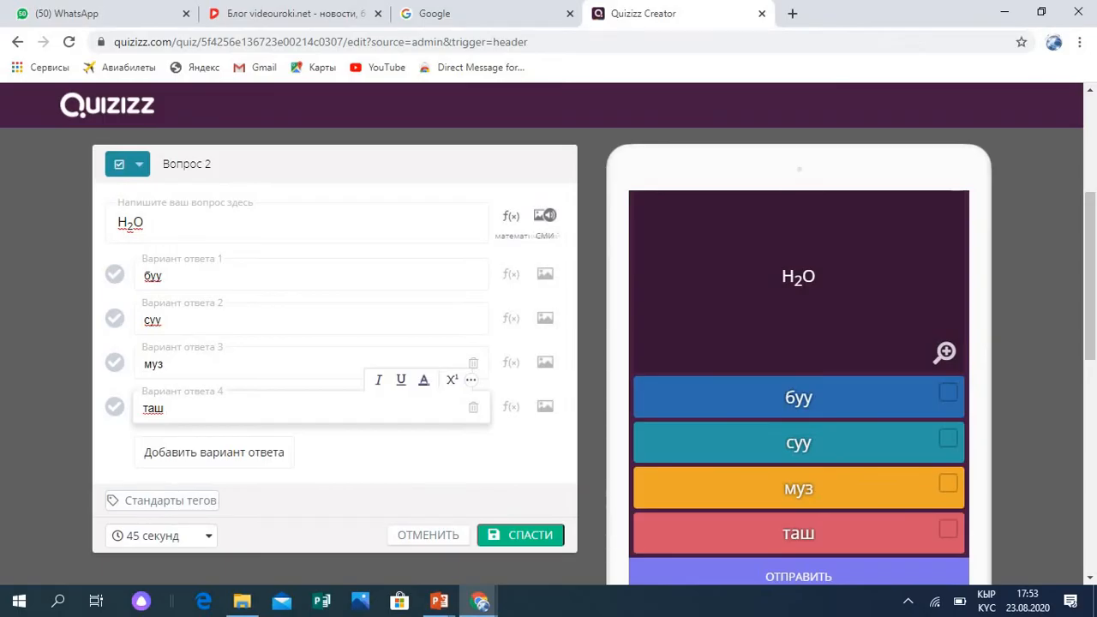
{"action": "left_click", "coordinate": [114, 273]}
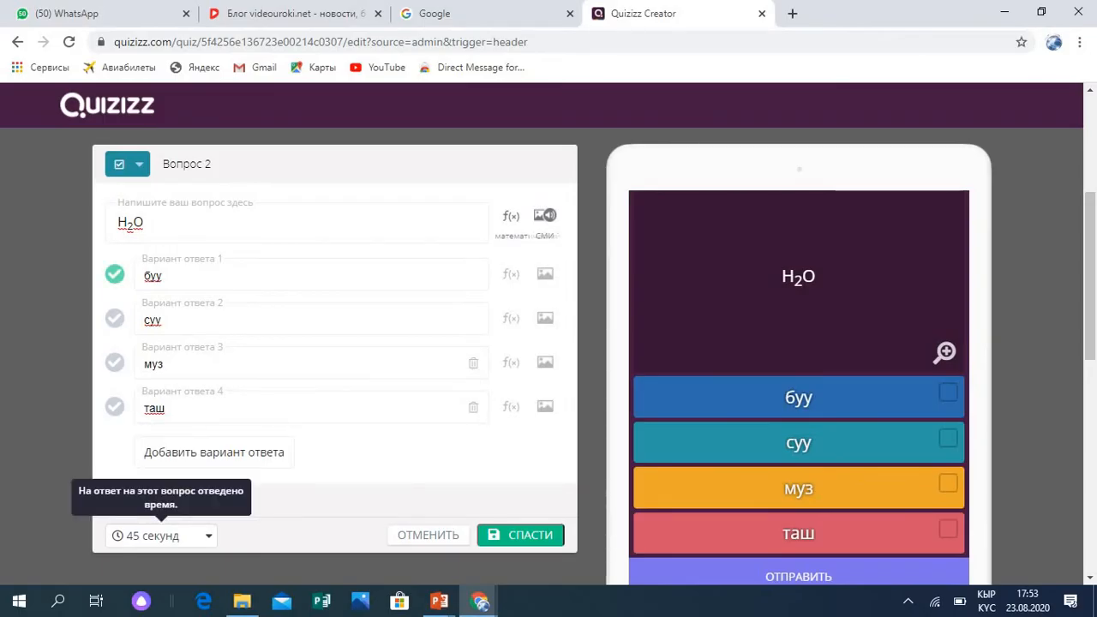
- Set the H₂O question's time limit to 20 seconds and save the question
{"action": "left_click", "coordinate": [162, 536]}
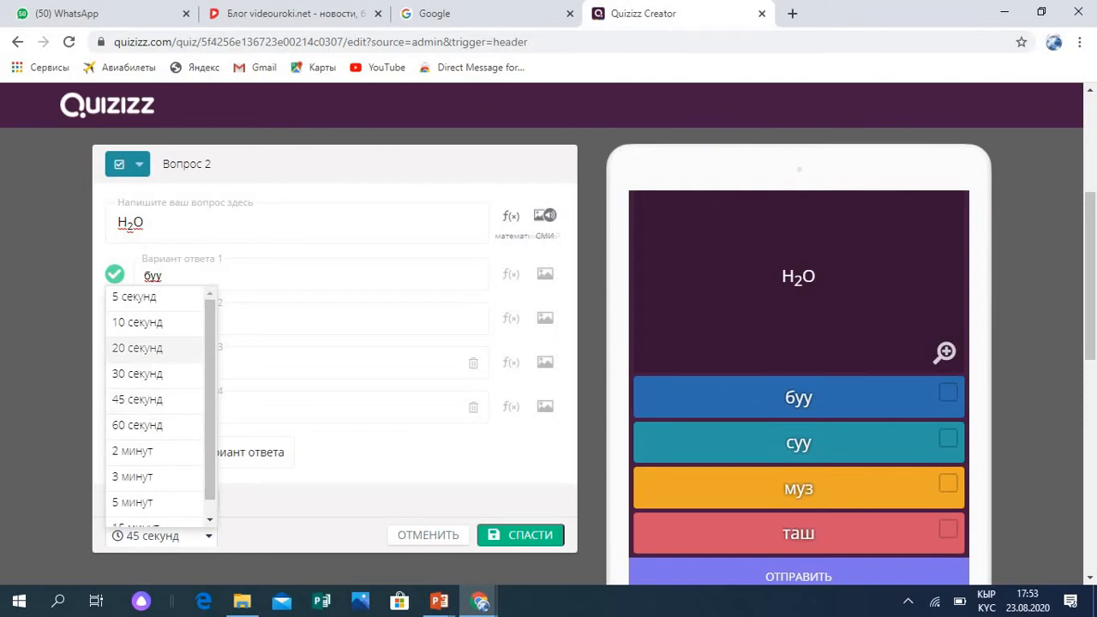
{"action": "left_click", "coordinate": [137, 348]}
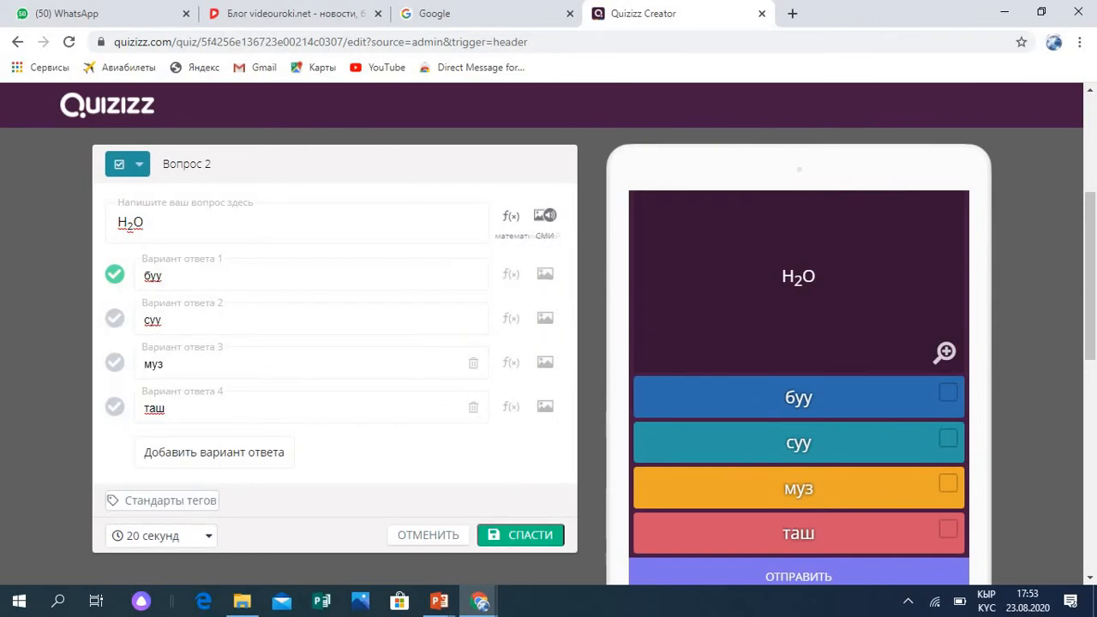
{"action": "left_click", "coordinate": [520, 535]}
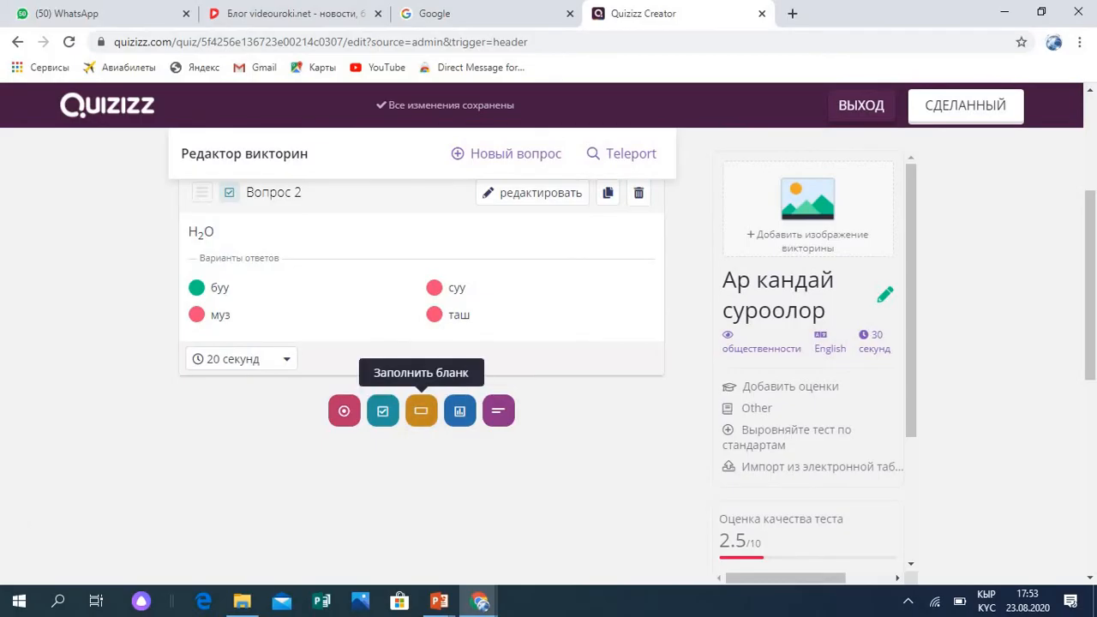
- Add a fill-in-the-blank question and upload the picture "алма" from the Изображения folder to it
{"action": "left_click", "coordinate": [420, 410]}
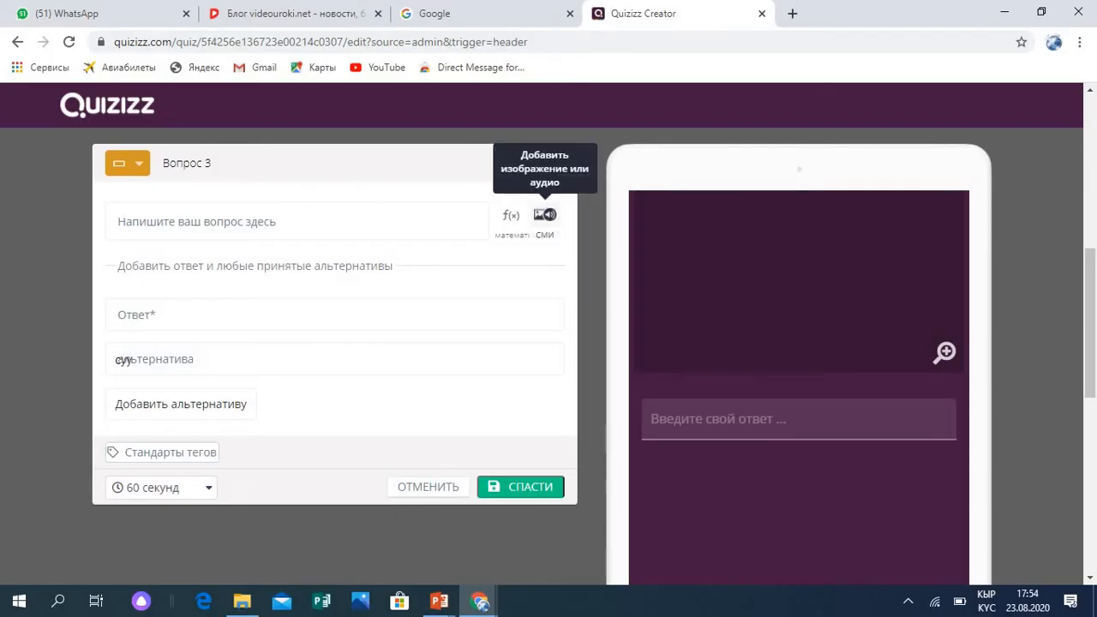
{"action": "left_click", "coordinate": [545, 214]}
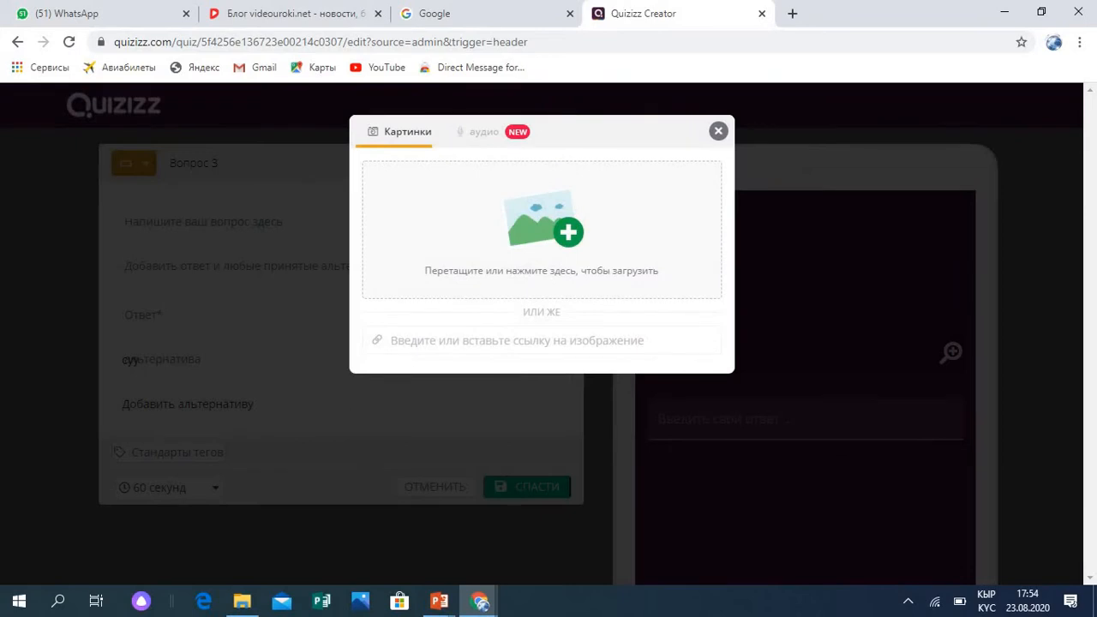
{"action": "left_click", "coordinate": [545, 230]}
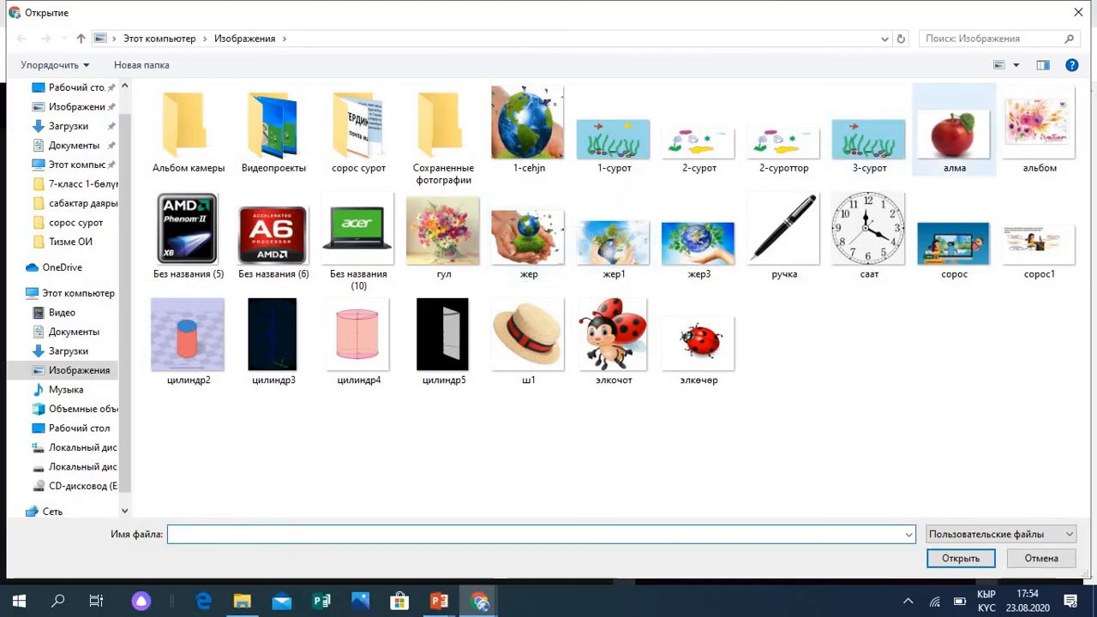
{"action": "double_click", "coordinate": [953, 129]}
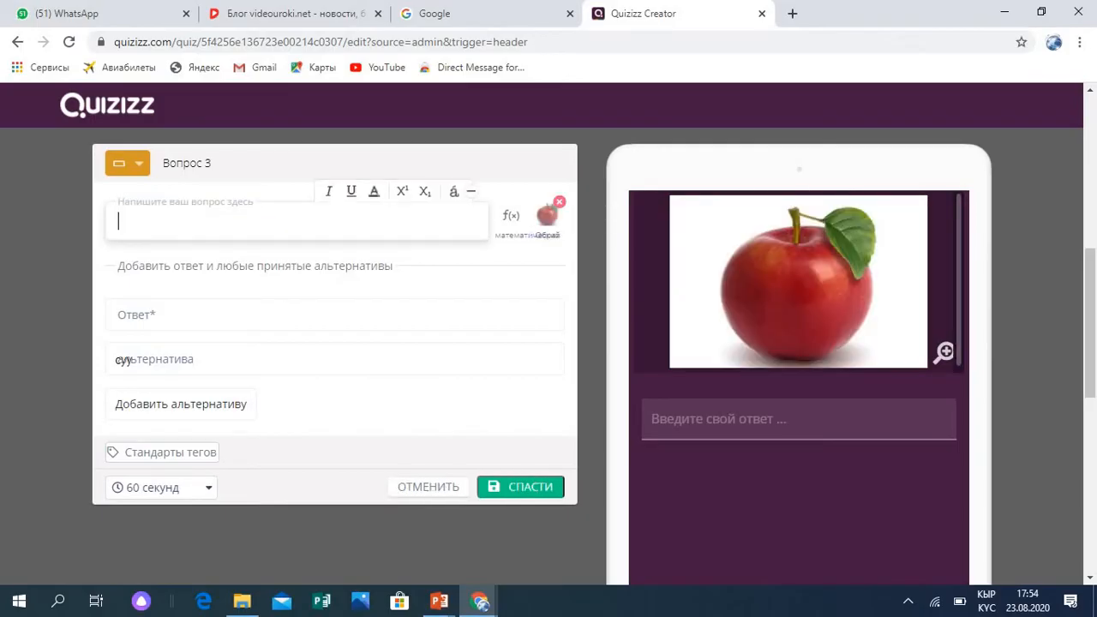
- Enter "эмненин эмблемасы?" as the text of the picture question
{"action": "type", "text": "э"}
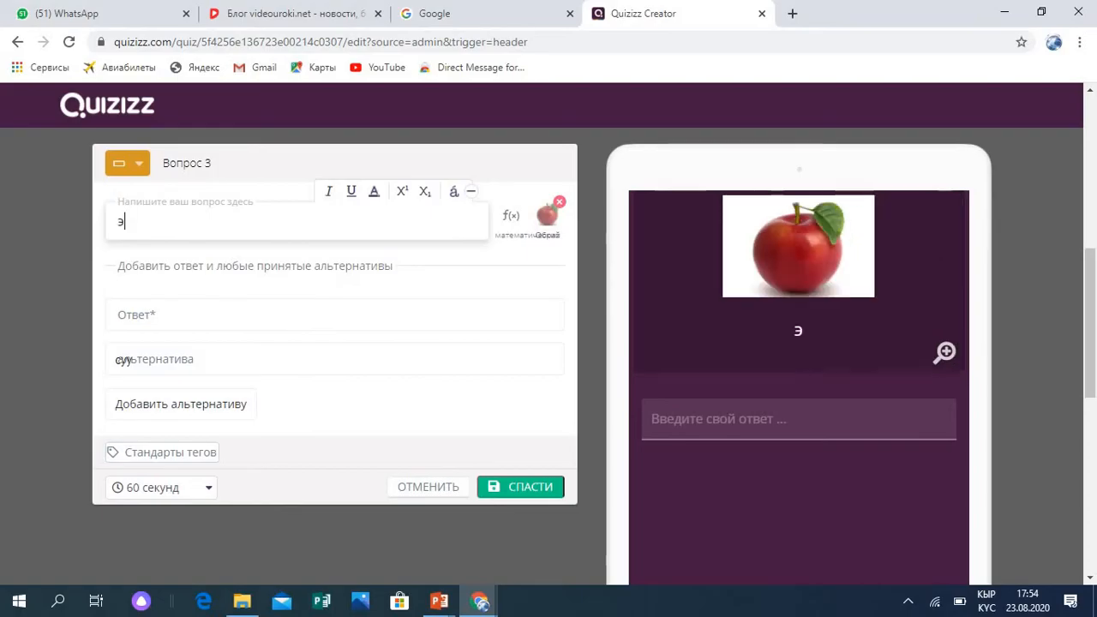
{"action": "type", "text": "мненин эмбел"}
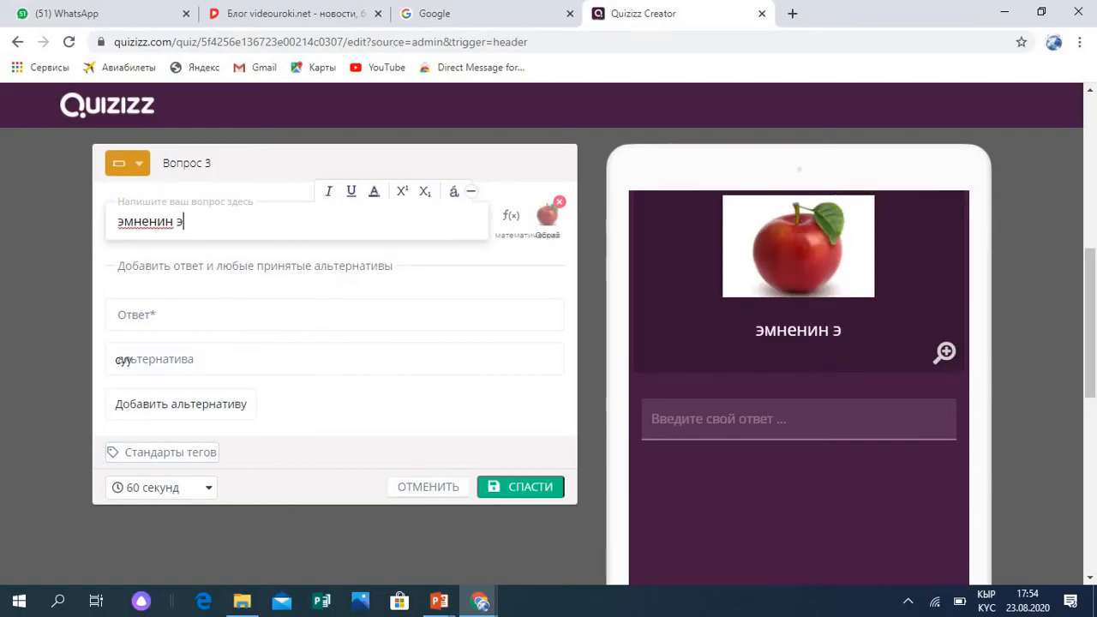
{"action": "key", "text": "BackSpace"}
{"action": "key", "text": "BackSpace"}
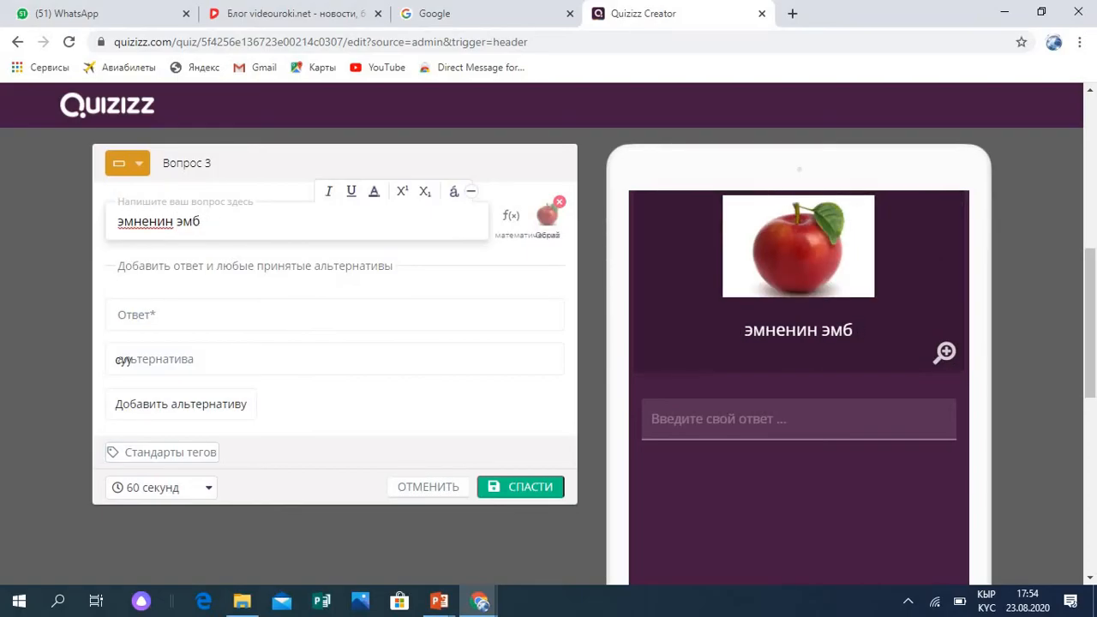
{"action": "type", "text": "леме"}
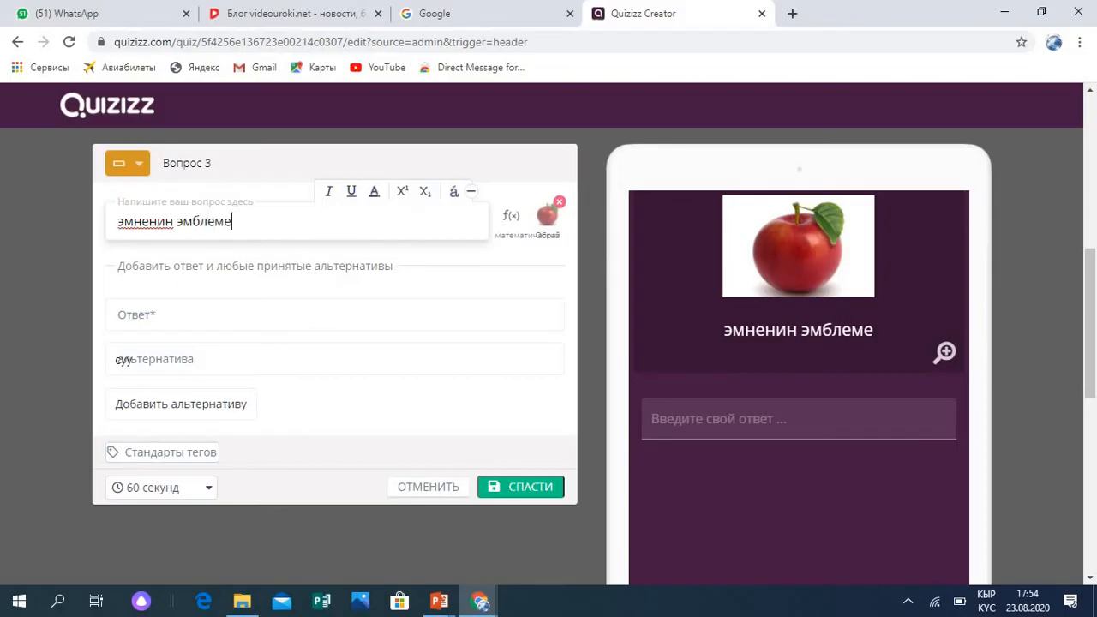
{"action": "key", "text": "BackSpace"}
{"action": "type", "text": "асы?"}
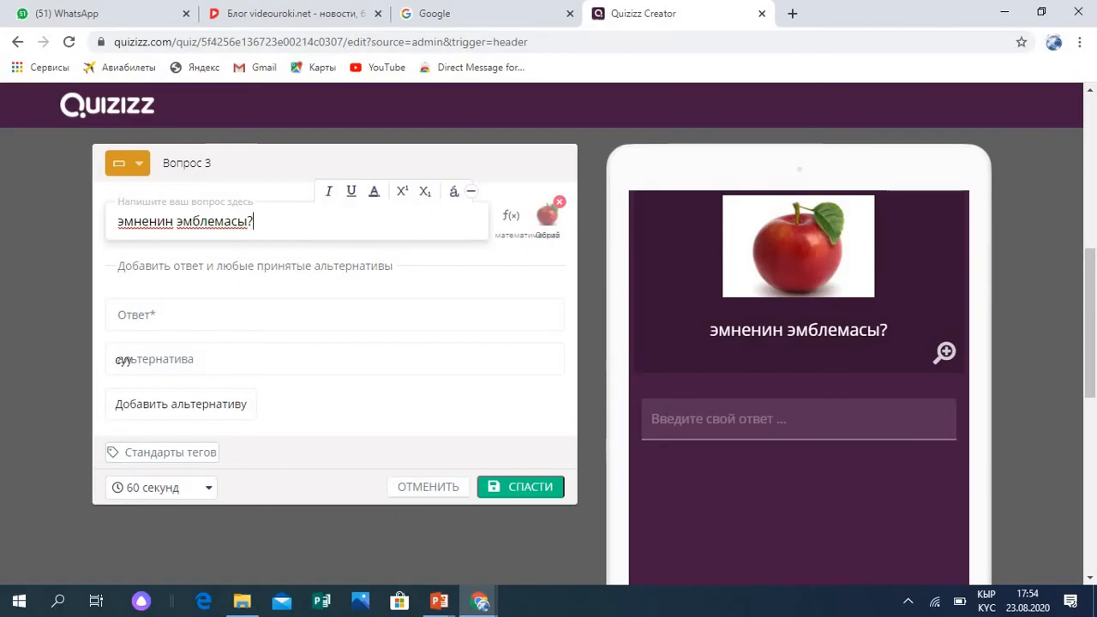
- Enter "фирма" as the answer, replace the leftover text in the alternative with "телефон", and save the question
{"action": "left_click", "coordinate": [137, 315]}
{"action": "type", "text": "фирма"}
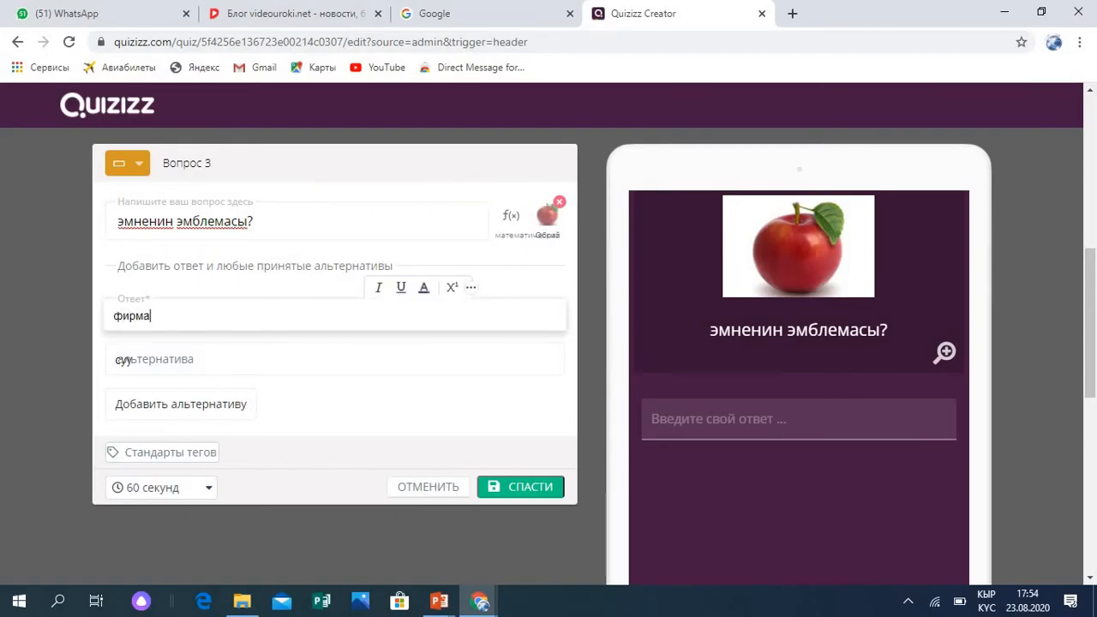
{"action": "left_click", "coordinate": [134, 360]}
{"action": "key", "text": "BackSpace"}
{"action": "key", "text": "BackSpace"}
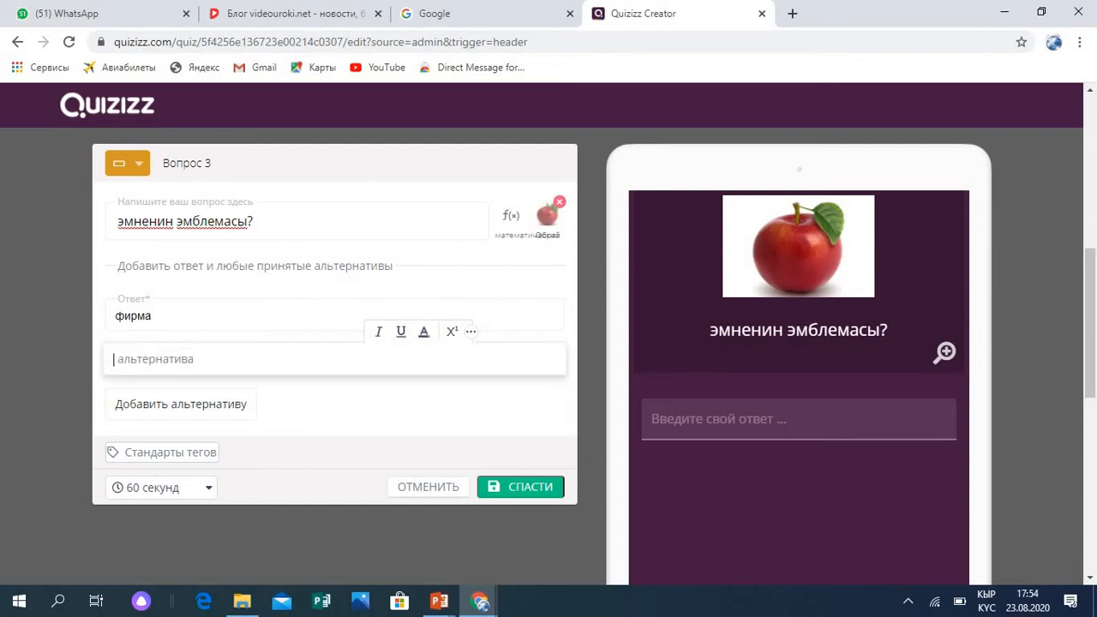
{"action": "type", "text": "телефон"}
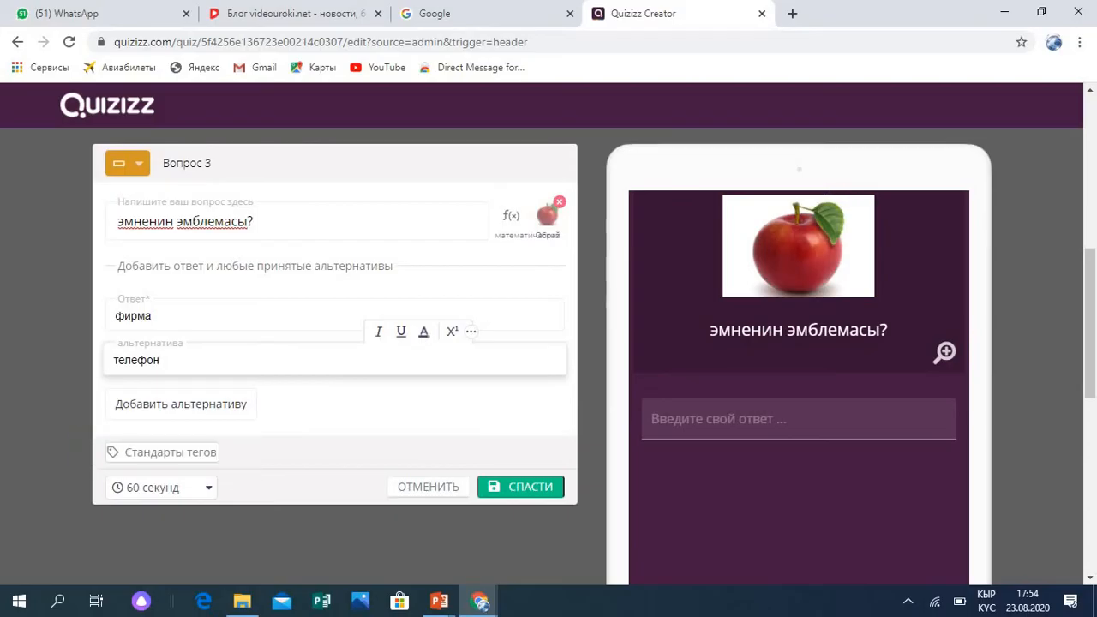
{"action": "left_click", "coordinate": [521, 486]}
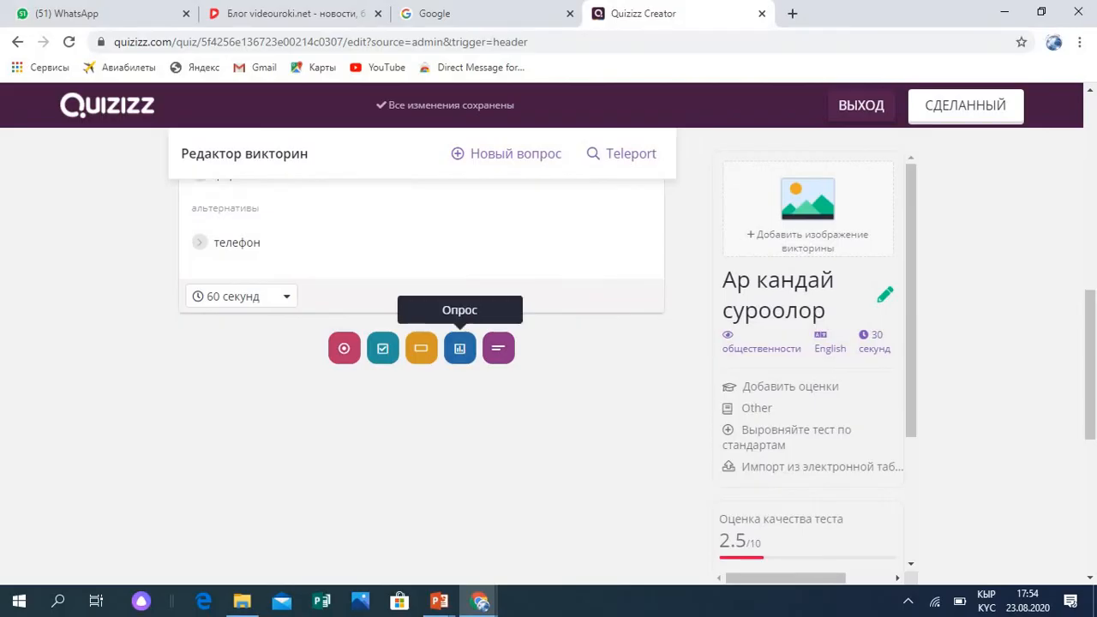
- Add a poll question with the text "Компьютер менен иштөөнү билисиңби?"
{"action": "left_click", "coordinate": [459, 347]}
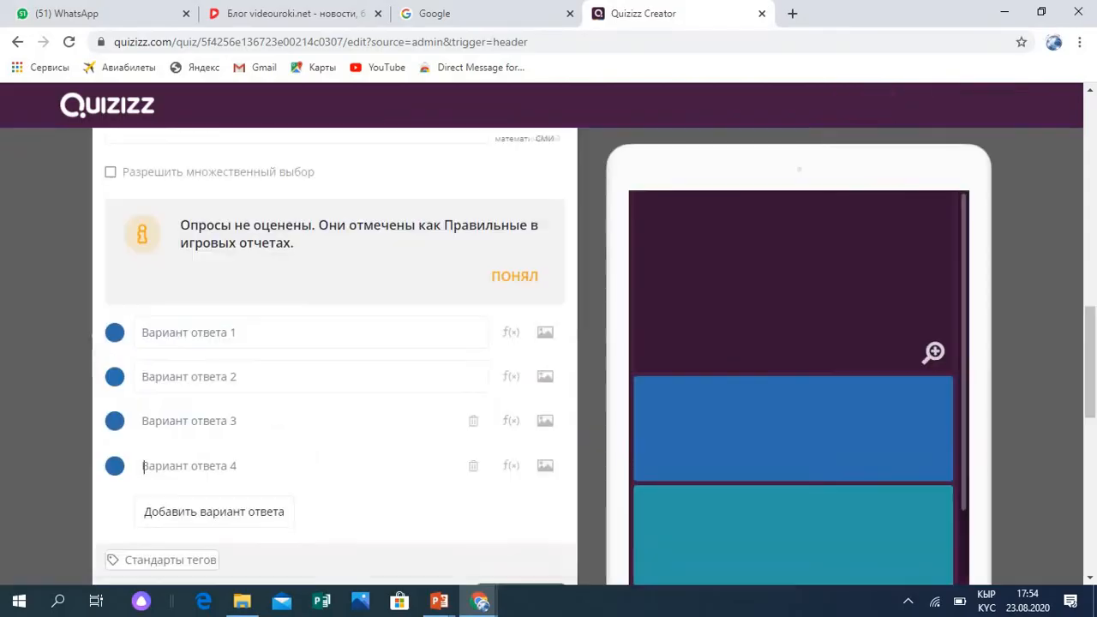
{"action": "left_click", "coordinate": [223, 221]}
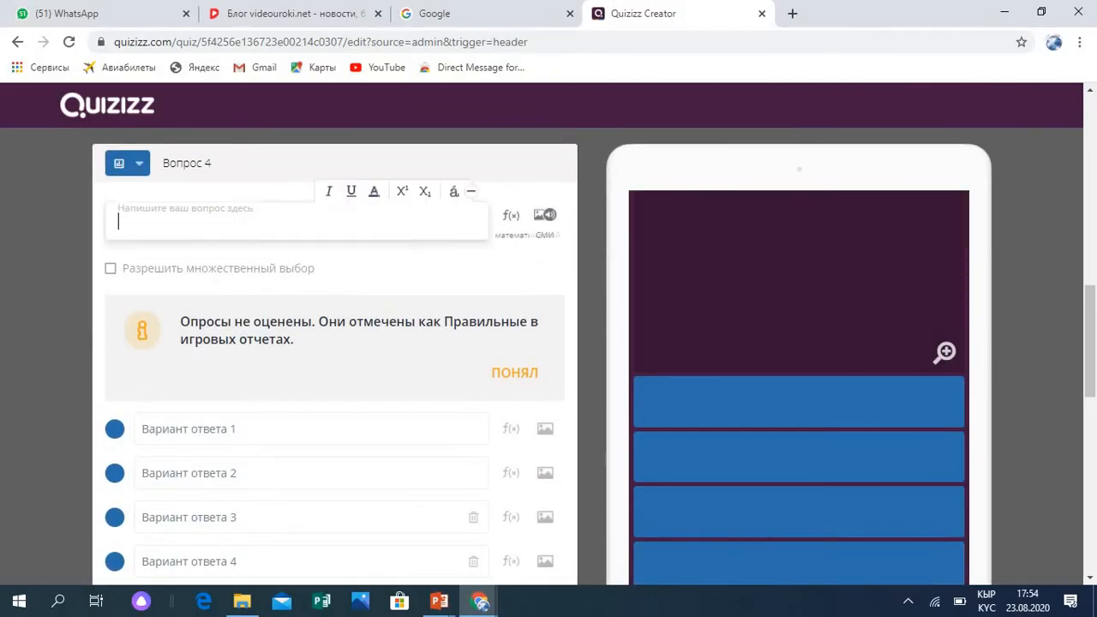
{"action": "type", "text": "К"}
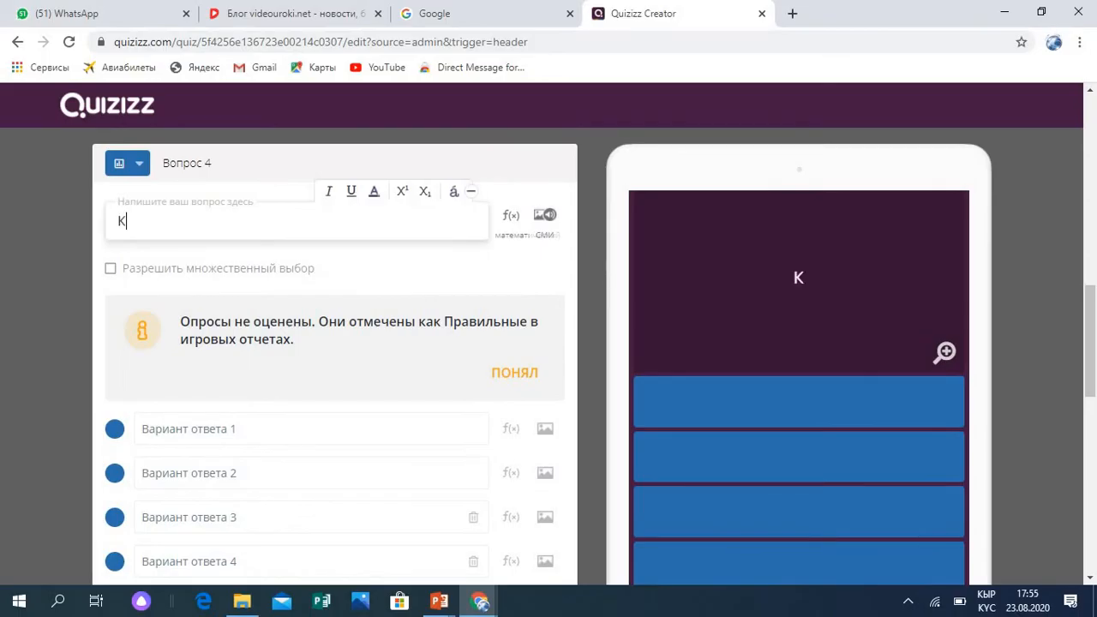
{"action": "type", "text": "омпью"}
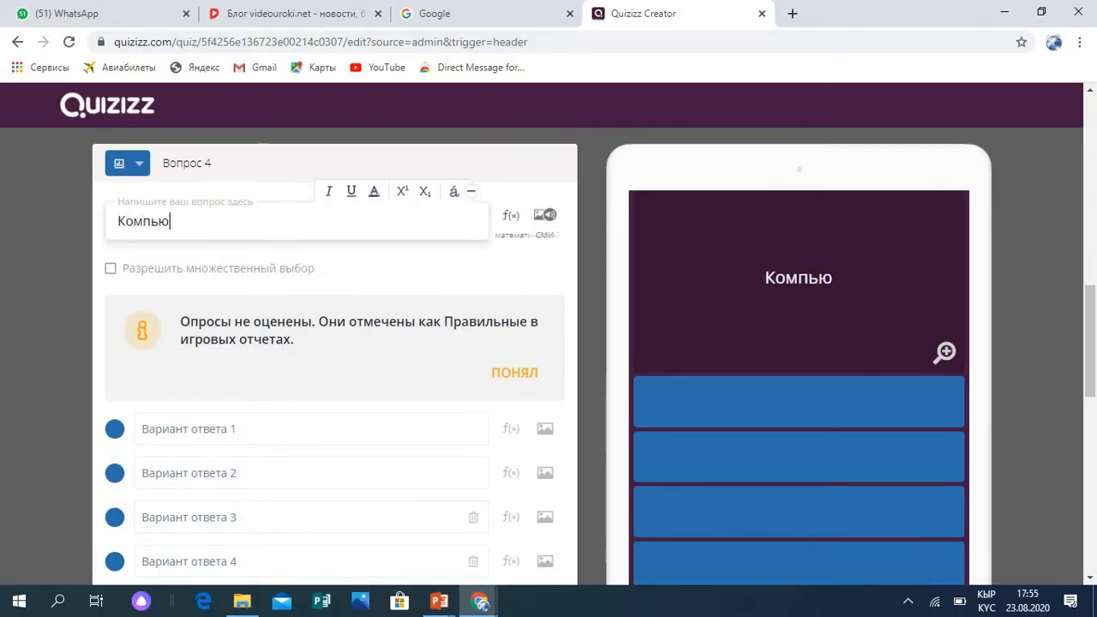
{"action": "type", "text": "тер менен"}
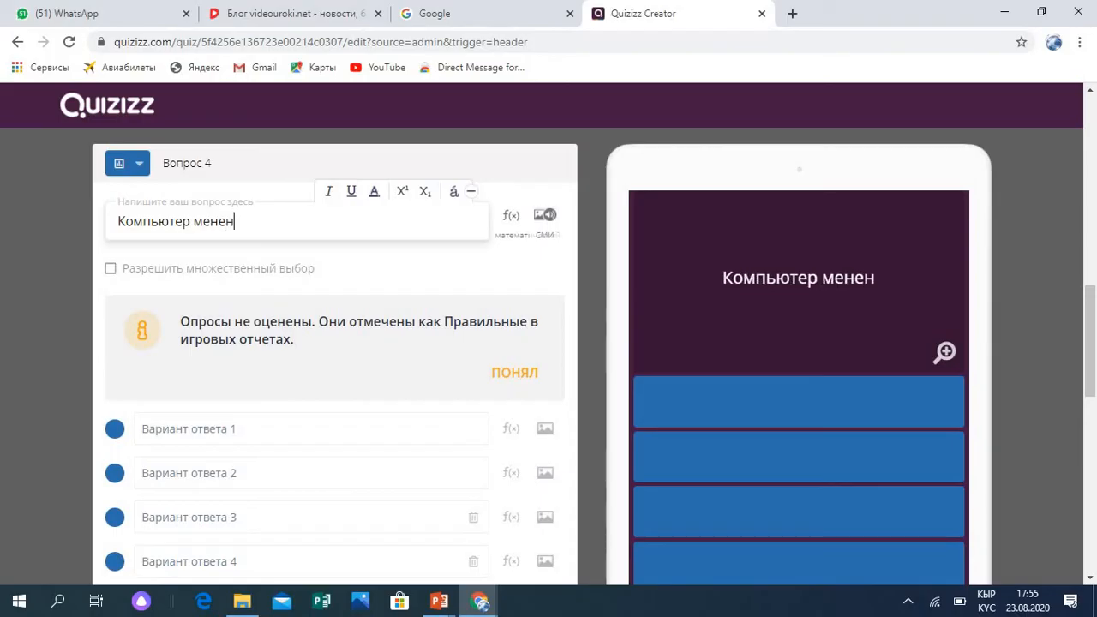
{"action": "type", "text": " иштөөн"}
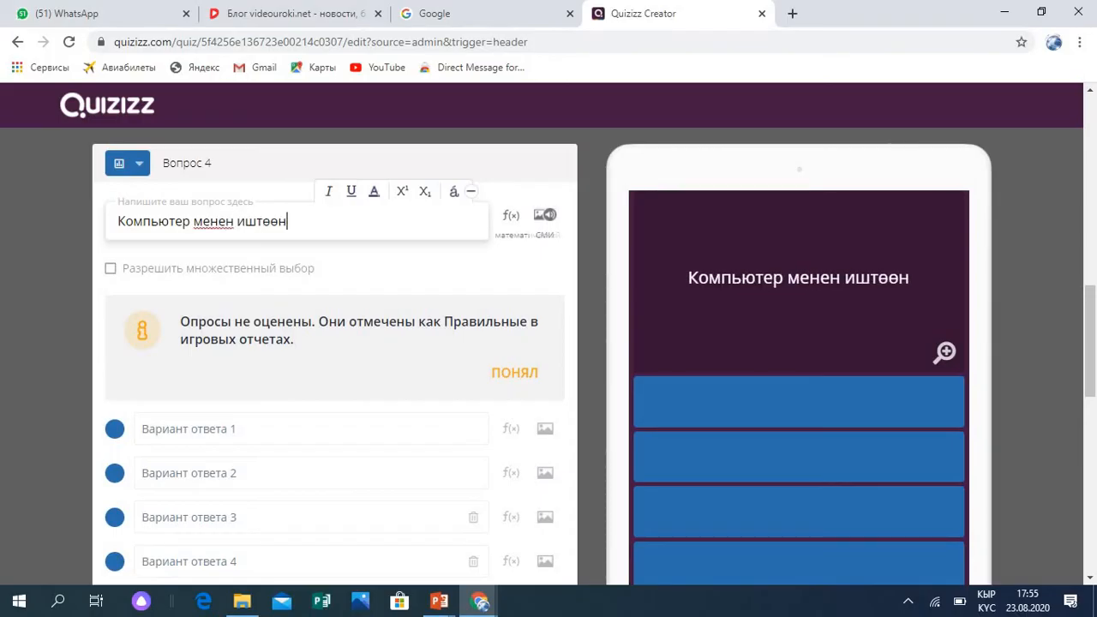
{"action": "type", "text": "ү билим"}
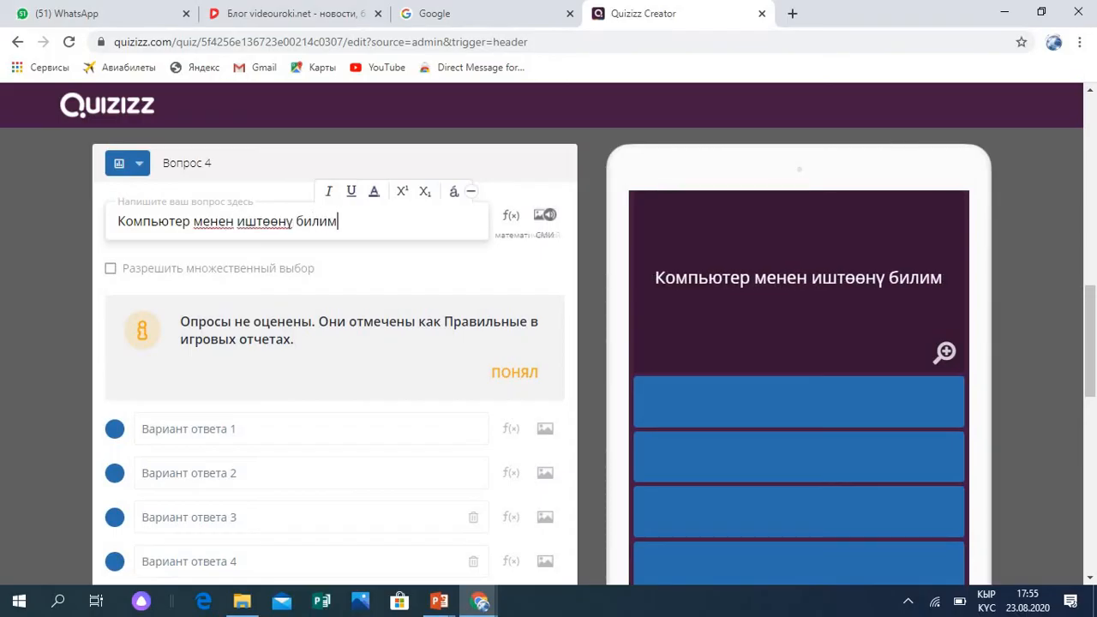
{"action": "key", "text": "BackSpace"}
{"action": "type", "text": "сиң"}
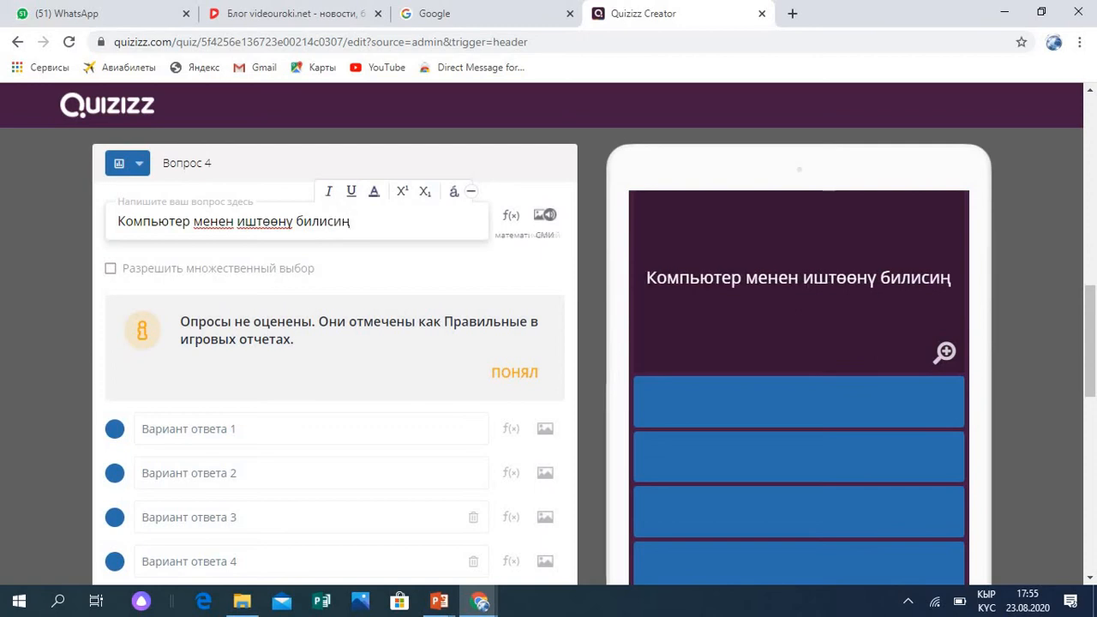
{"action": "type", "text": "би?"}
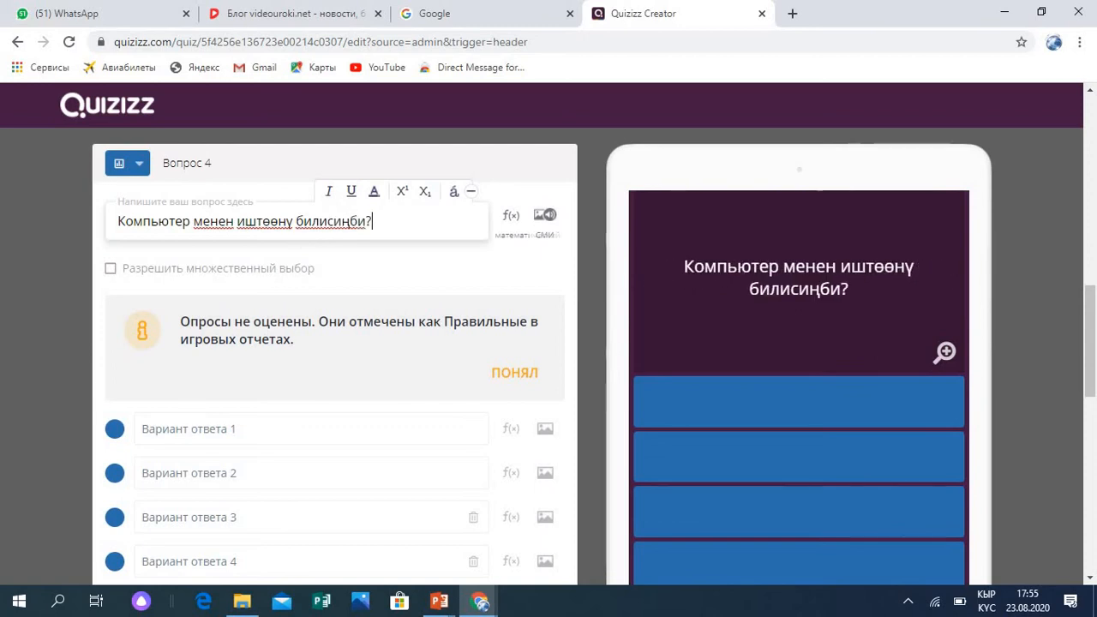
{"action": "scroll", "coordinate": [334, 360], "scroll_direction": "down", "scroll_amount": 2}
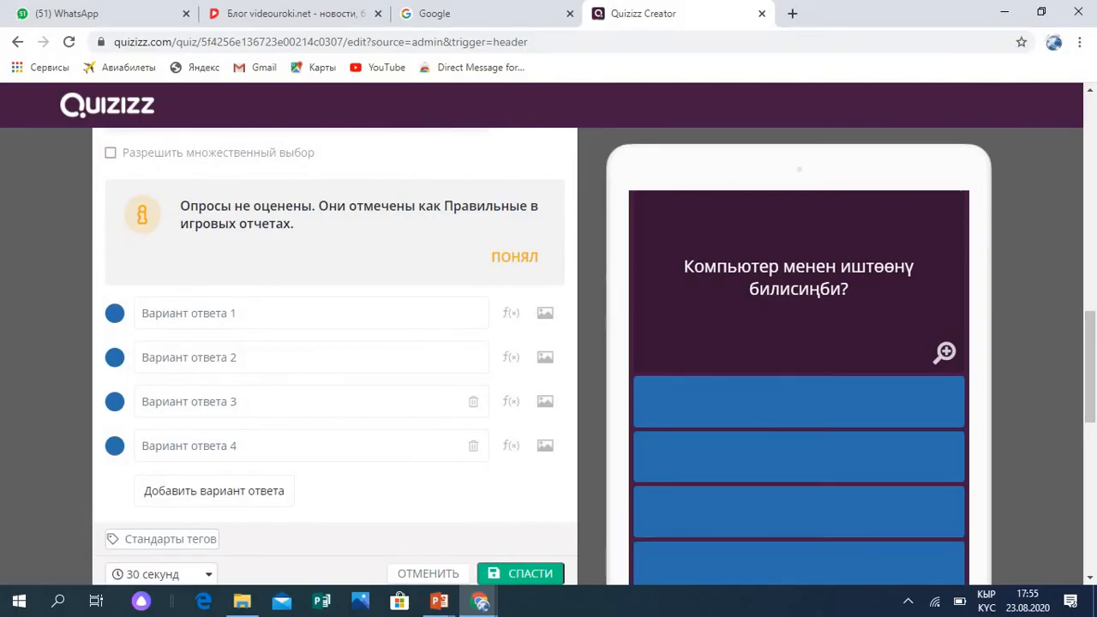
- Enter "ооба" and "жок" as the first two answer options of the poll question
{"action": "left_click", "coordinate": [189, 313]}
{"action": "type", "text": "биле"}
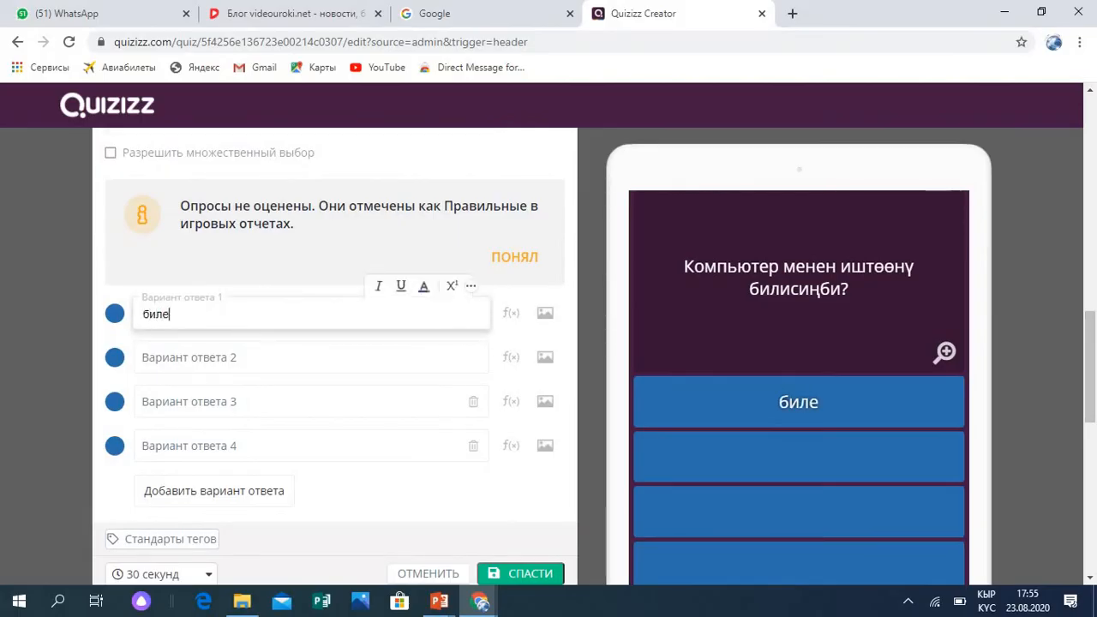
{"action": "type", "text": "м"}
{"action": "key", "text": "BackSpace"}
{"action": "key", "text": "BackSpace"}
{"action": "key", "text": "BackSpace"}
{"action": "key", "text": "BackSpace"}
{"action": "key", "text": "BackSpace"}
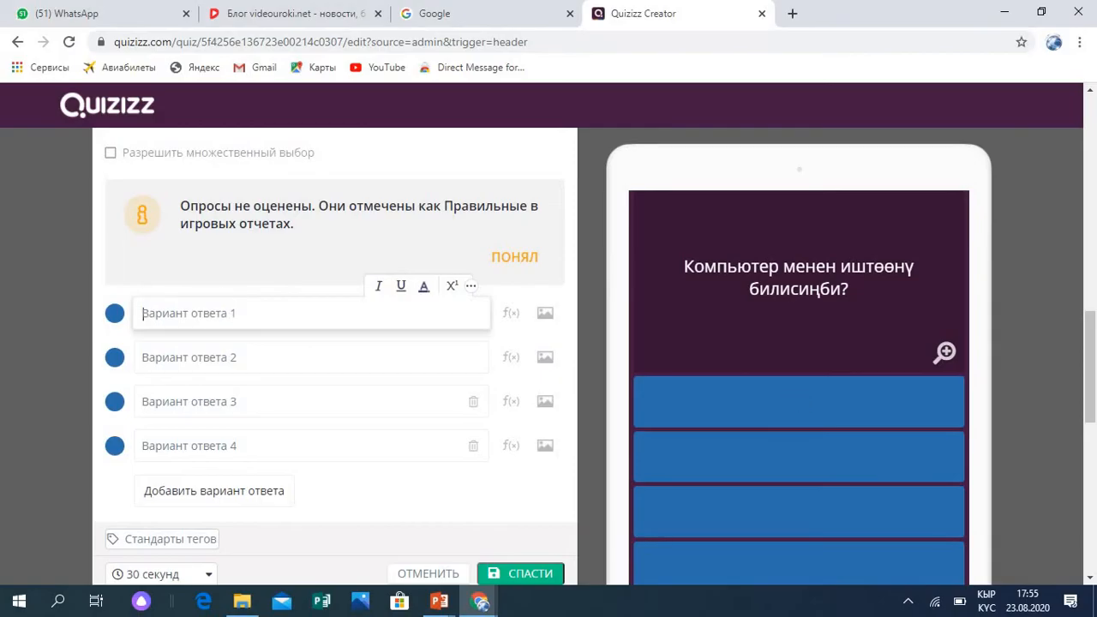
{"action": "type", "text": "ооба"}
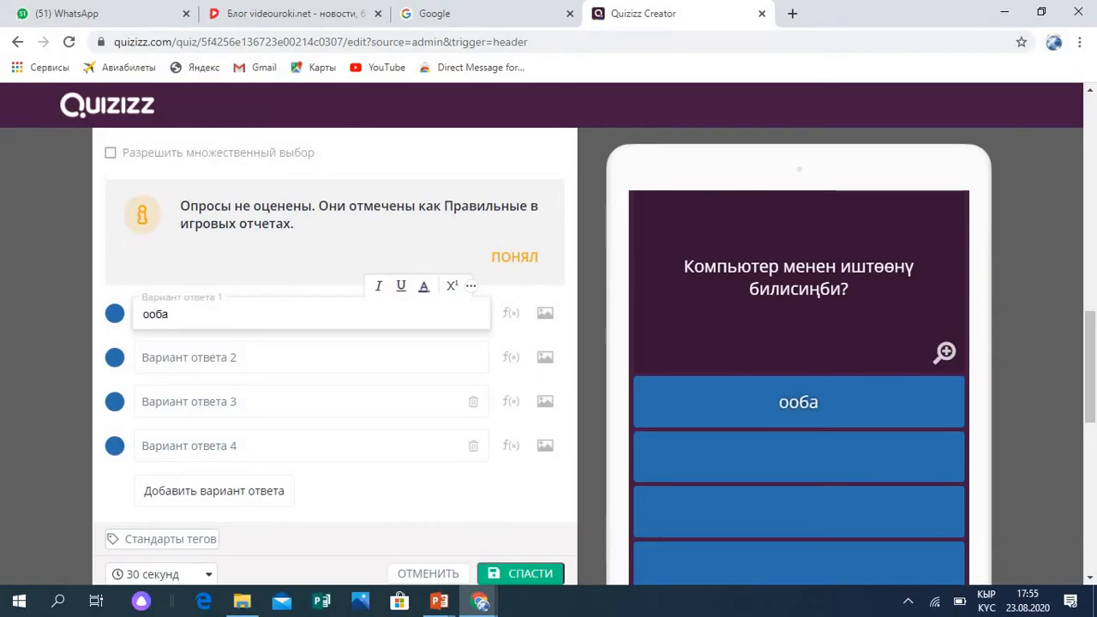
{"action": "left_click", "coordinate": [146, 358]}
{"action": "type", "text": "жок"}
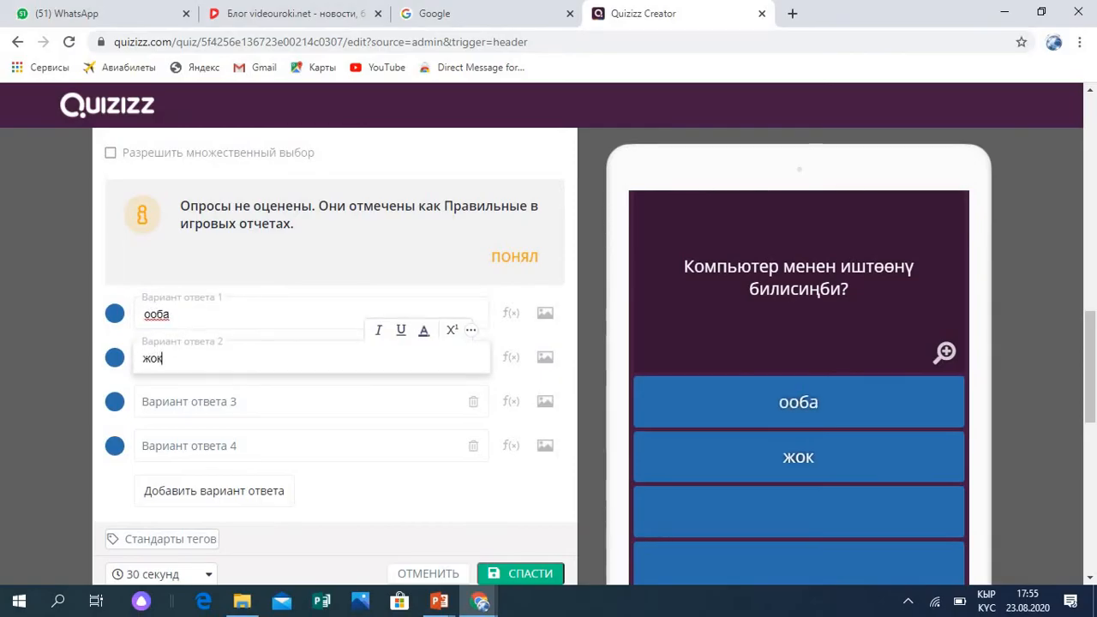
- Enter "жакшы билбейм" and "такыр билбейм" as the third and fourth answer options of the poll
{"action": "left_click", "coordinate": [144, 401]}
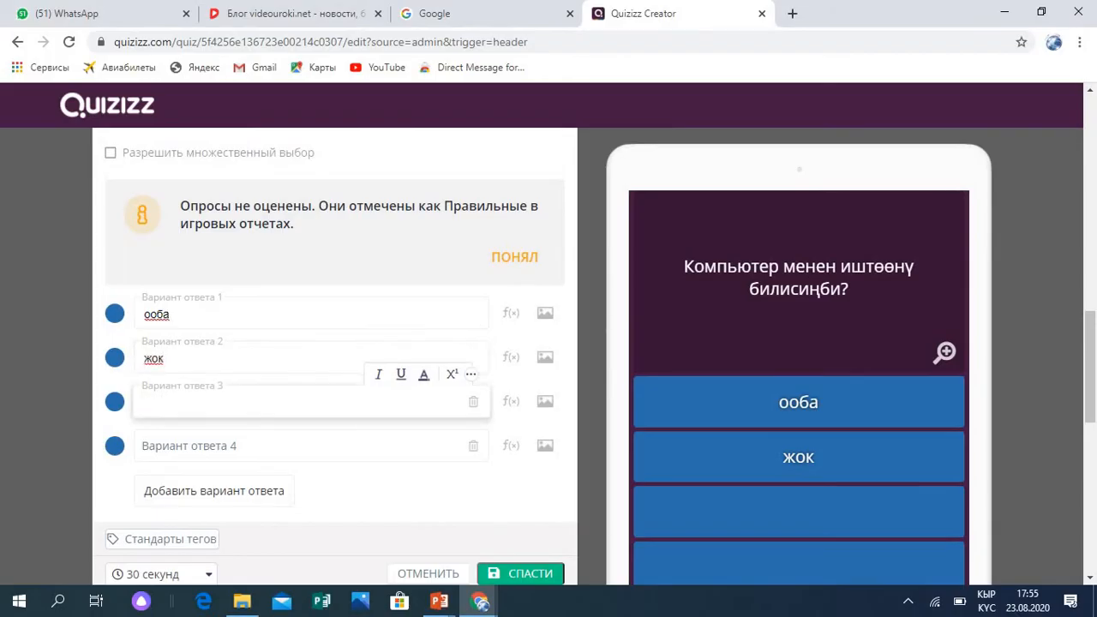
{"action": "type", "text": "жакшы бил"}
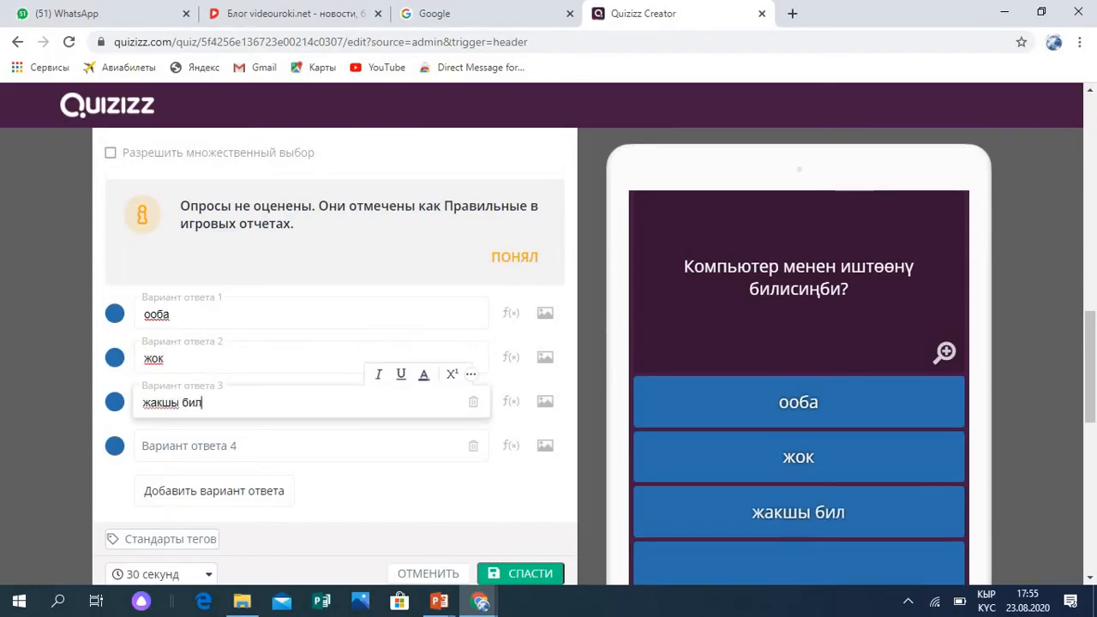
{"action": "type", "text": "бейм"}
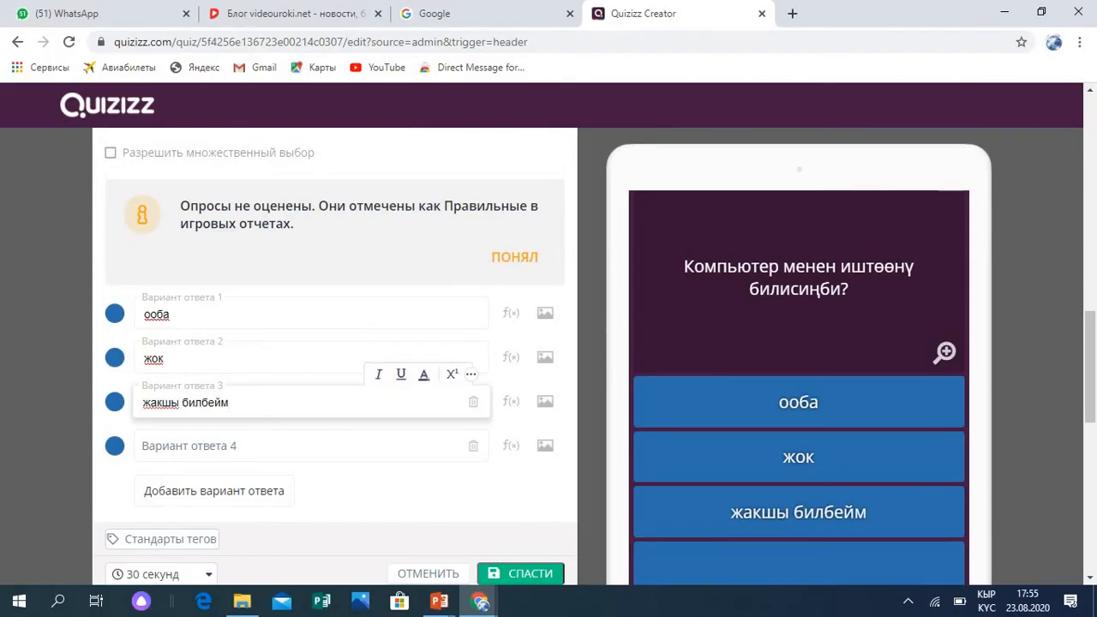
{"action": "left_click", "coordinate": [144, 446]}
{"action": "type", "text": "такыр"}
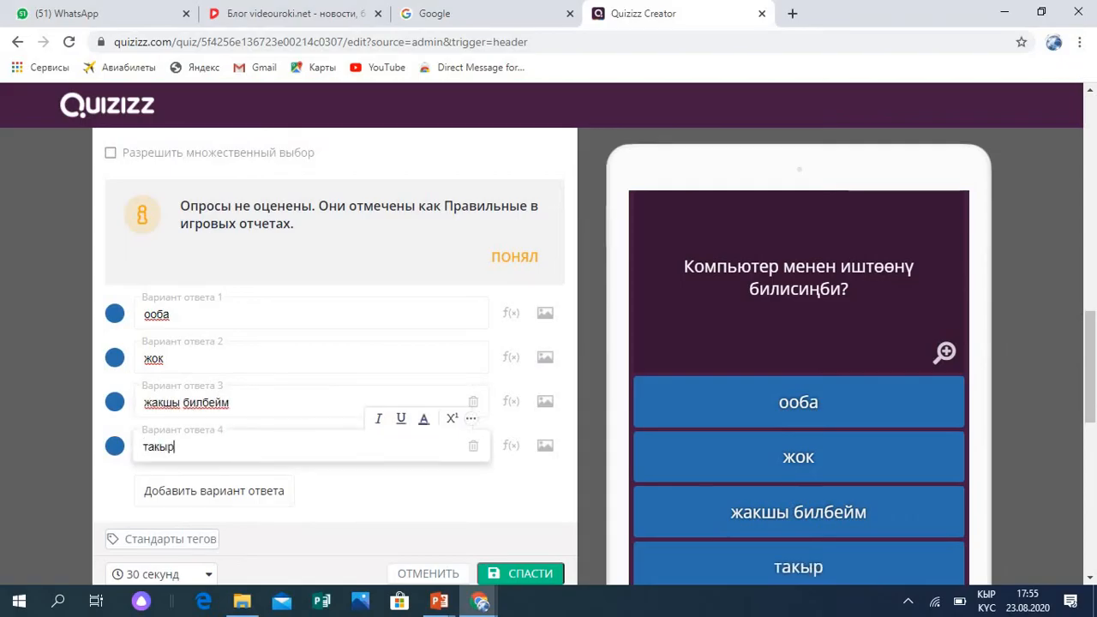
{"action": "type", "text": " билбей"}
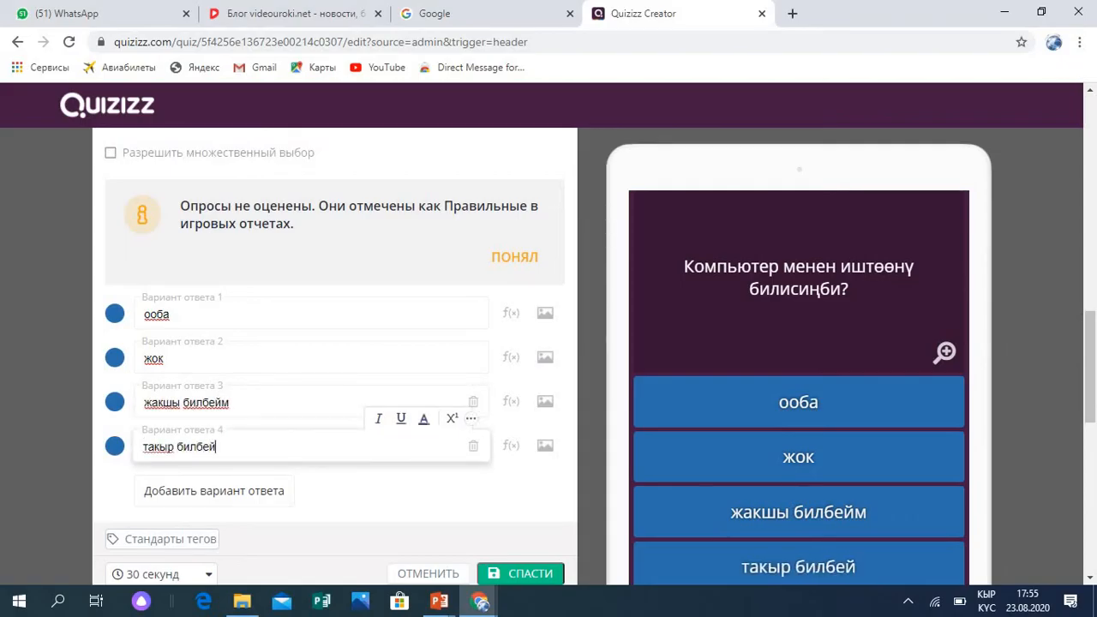
{"action": "type", "text": "м"}
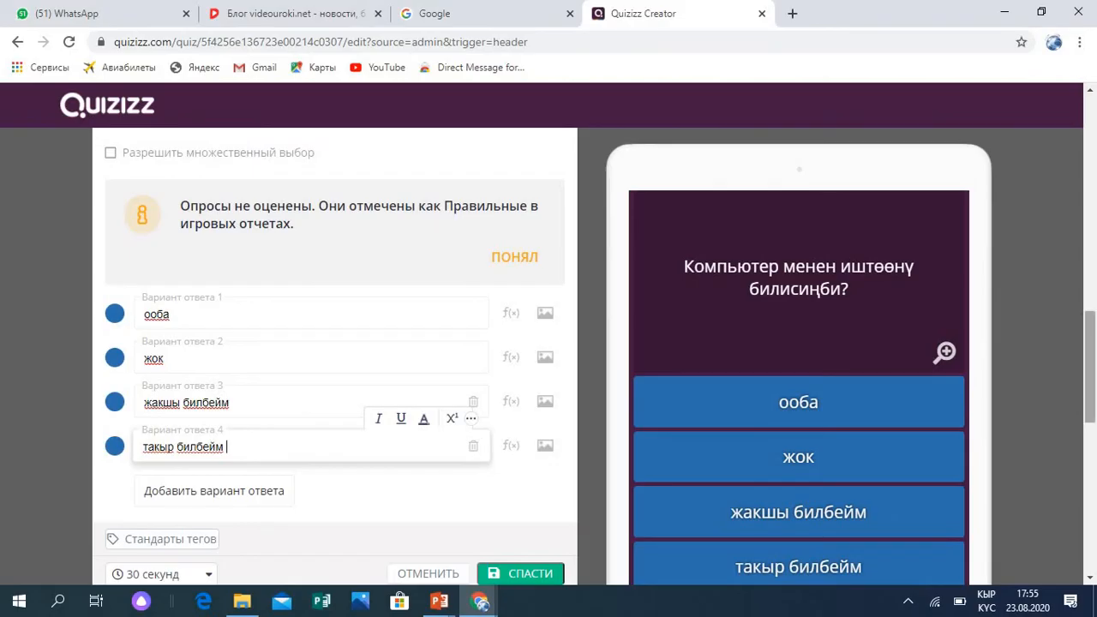
- Set the poll question's time limit to 20 seconds and save the question
{"action": "scroll", "coordinate": [546, 314], "scroll_direction": "down", "scroll_amount": 2}
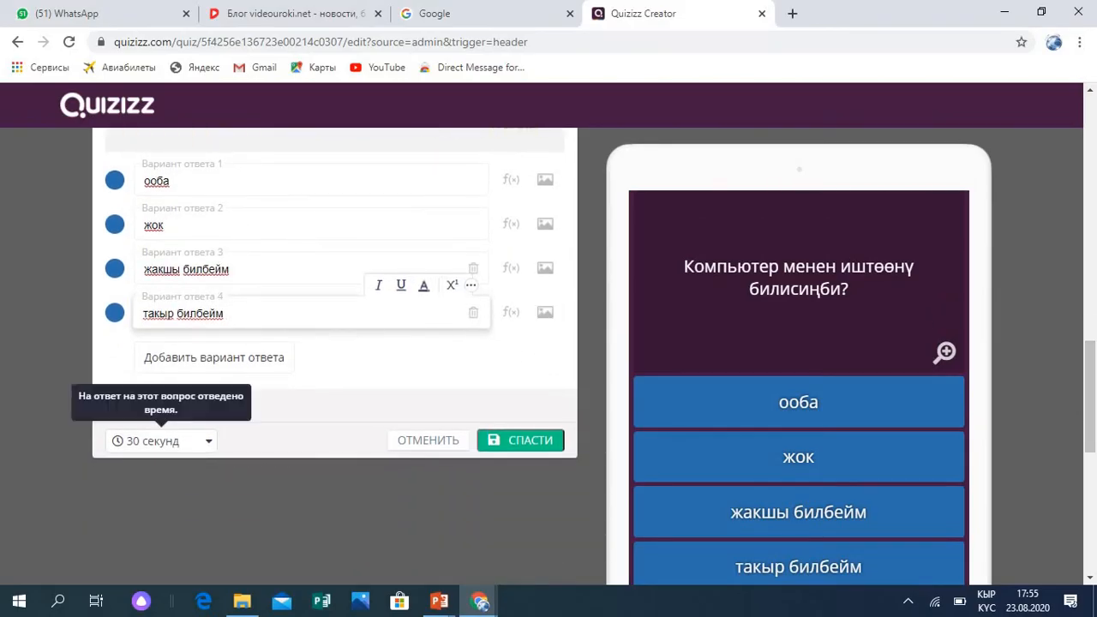
{"action": "left_click", "coordinate": [160, 441]}
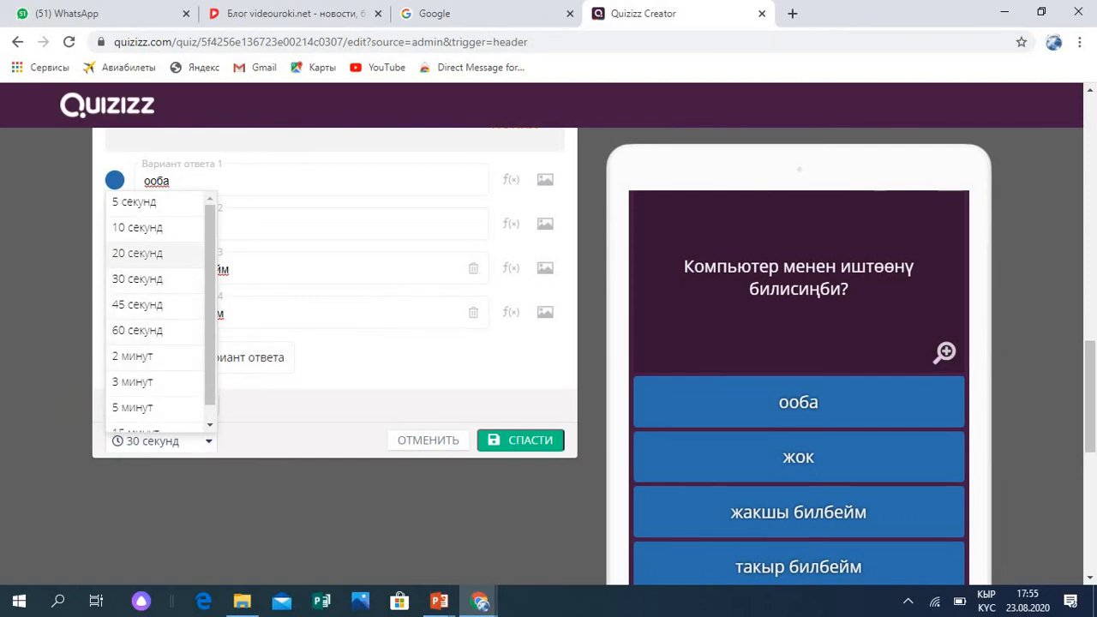
{"action": "left_click", "coordinate": [137, 253]}
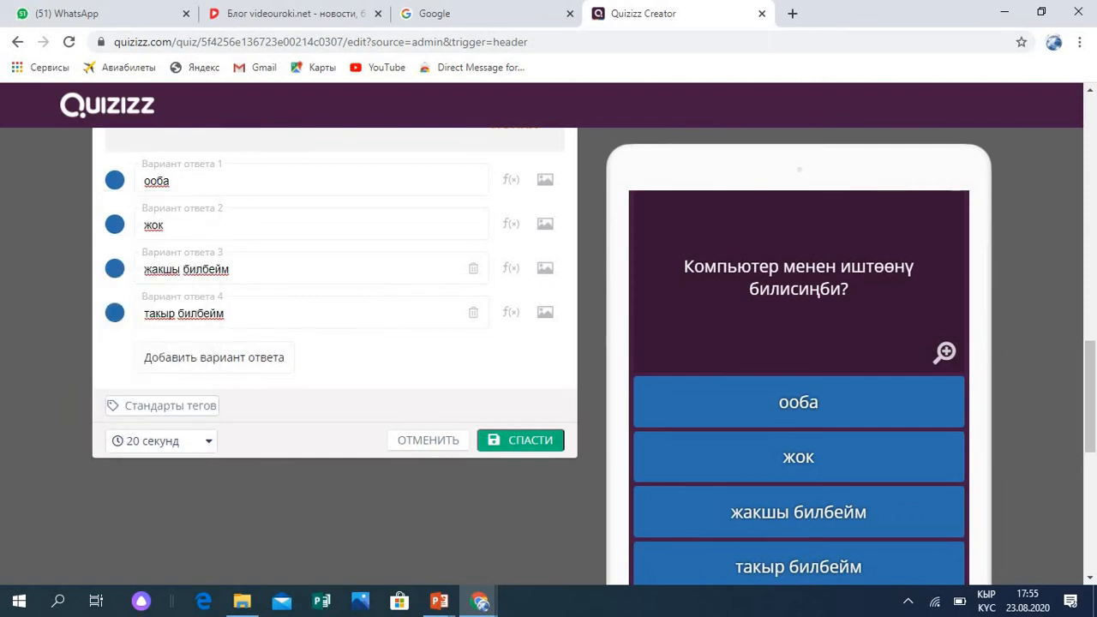
{"action": "left_click", "coordinate": [520, 440]}
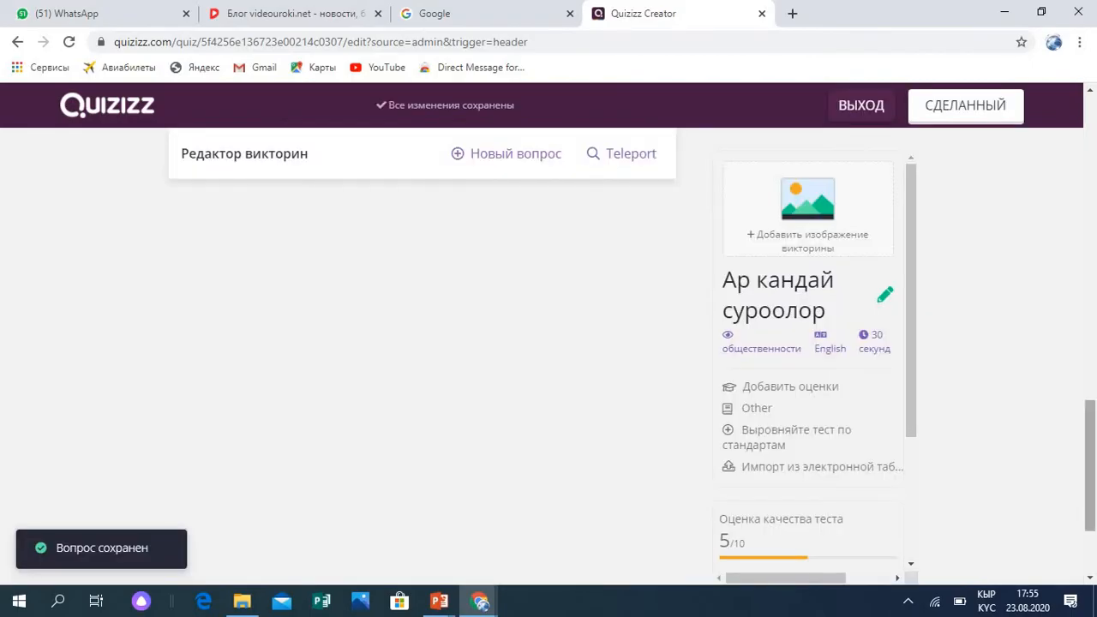
- Add an open-ended question with the text "Жаз мезгили..." below the poll
{"action": "left_click_drag", "start_coordinate": [1090, 374], "coordinate": [1090, 395]}
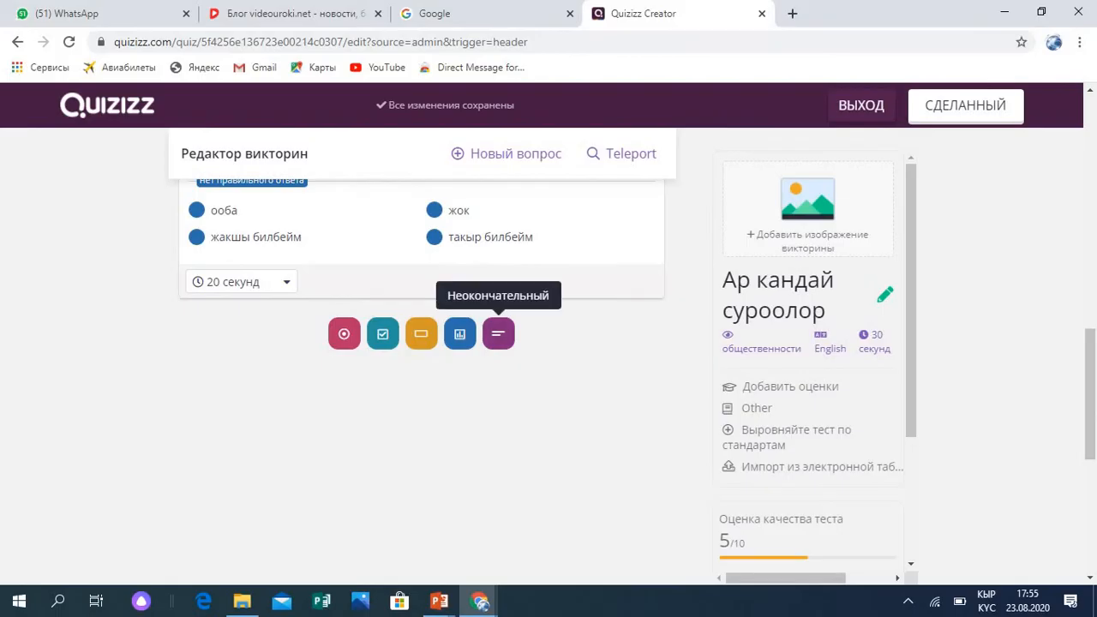
{"action": "left_click", "coordinate": [498, 333]}
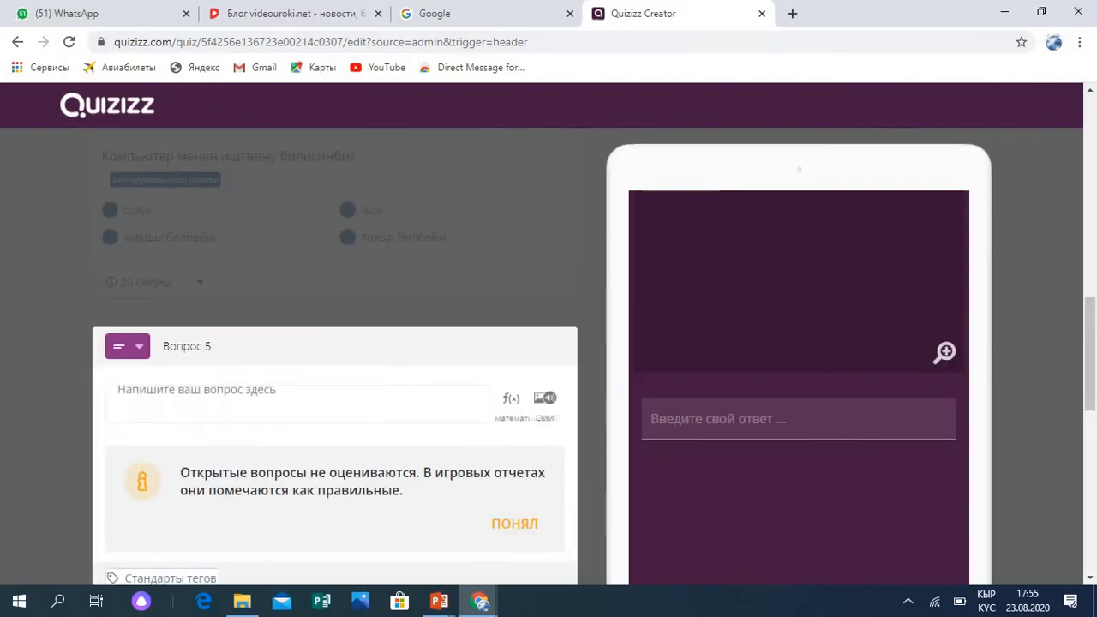
{"action": "left_click", "coordinate": [197, 222]}
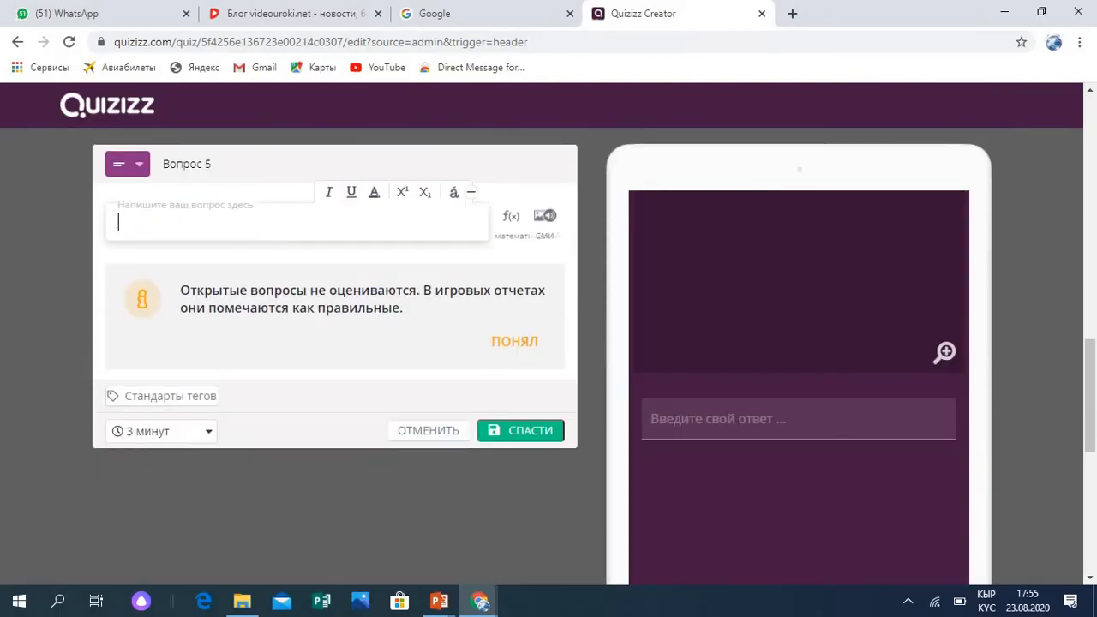
{"action": "type", "text": "Жа"}
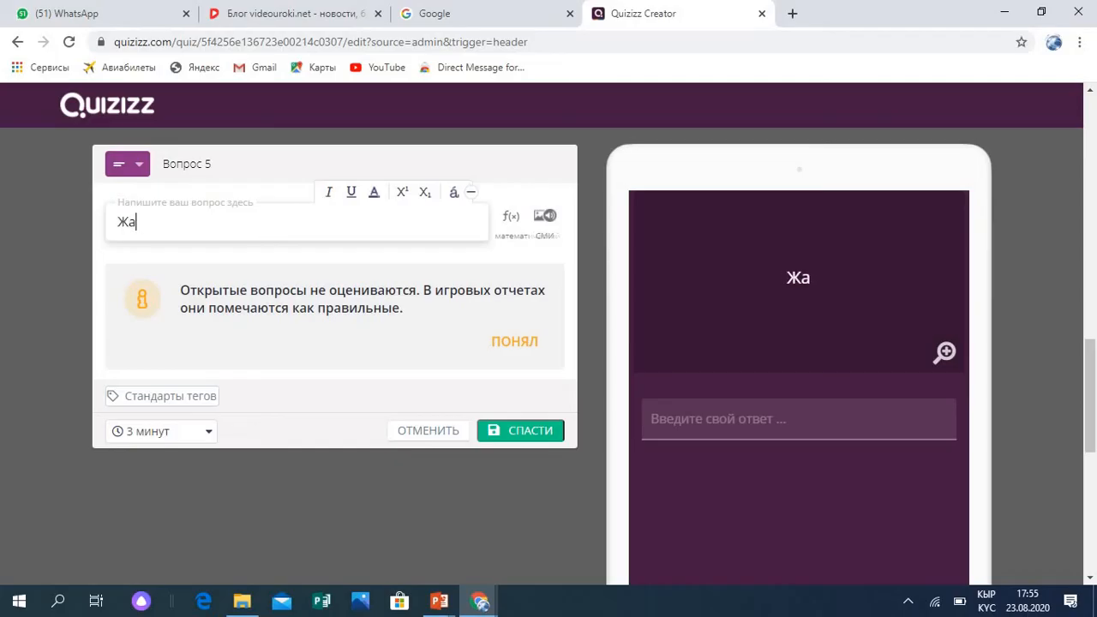
{"action": "type", "text": "з мезгил"}
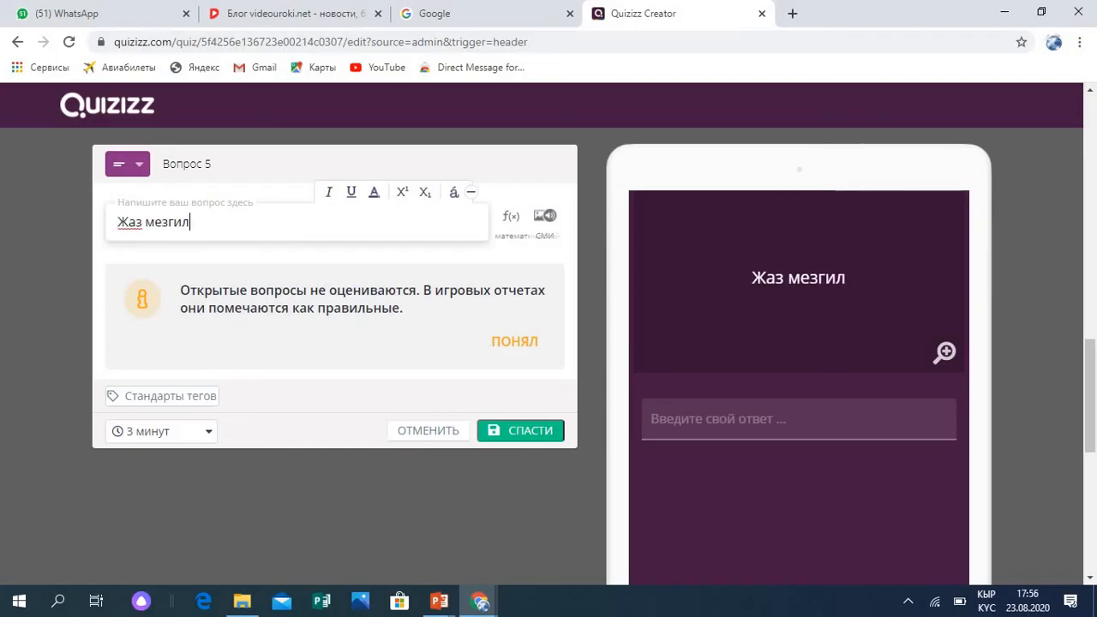
{"action": "type", "text": "и..."}
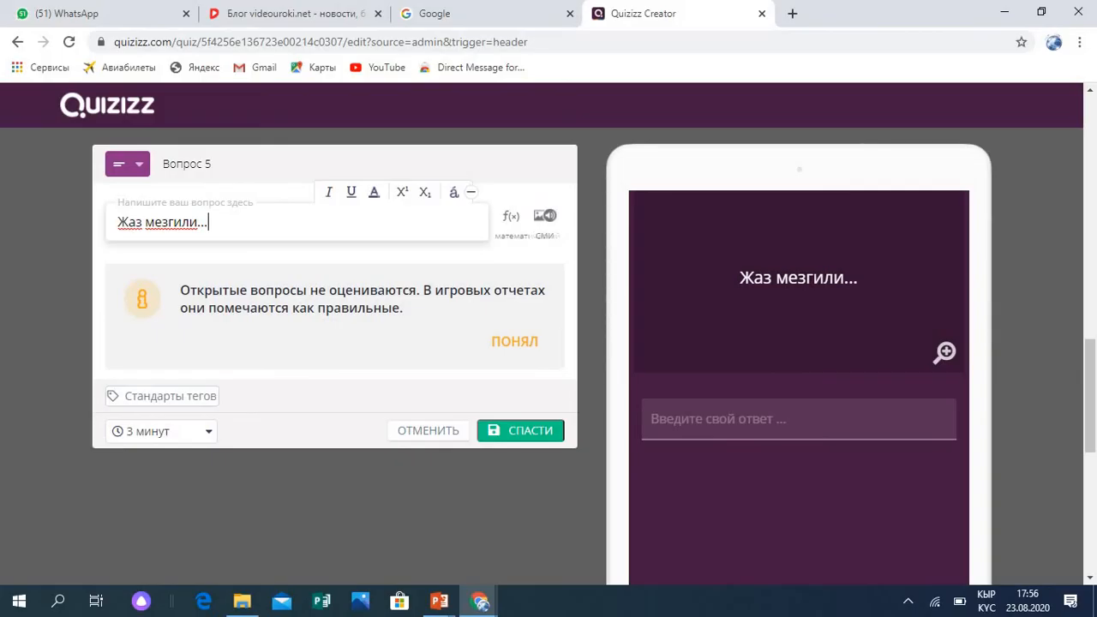
- Choose a 3-minute time limit for the open-ended question and save it
{"action": "left_click", "coordinate": [161, 431]}
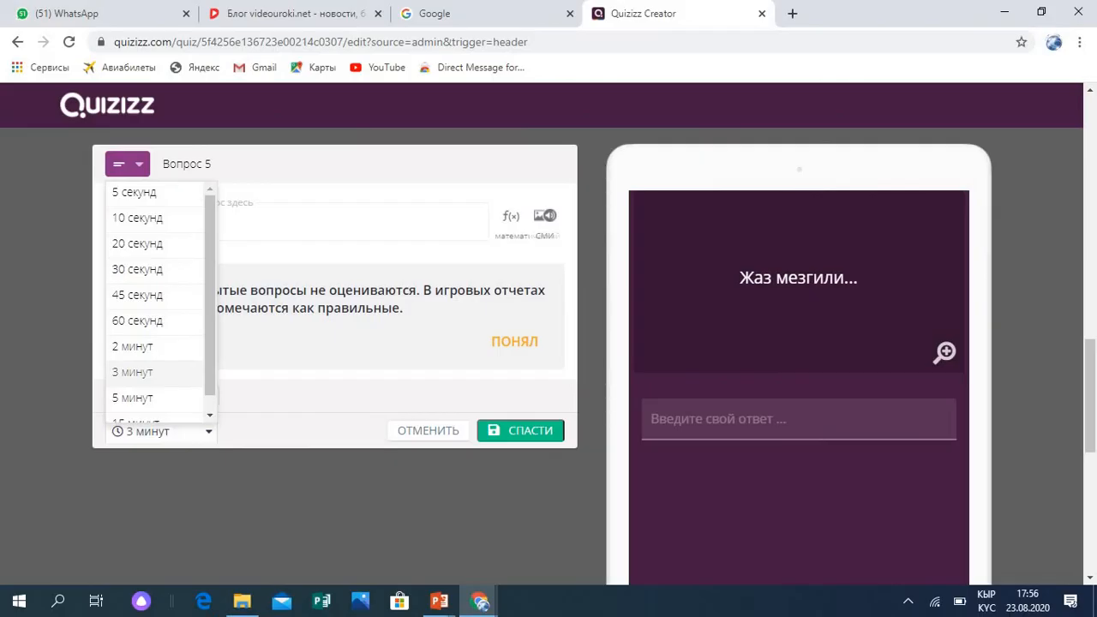
{"action": "left_click", "coordinate": [133, 372]}
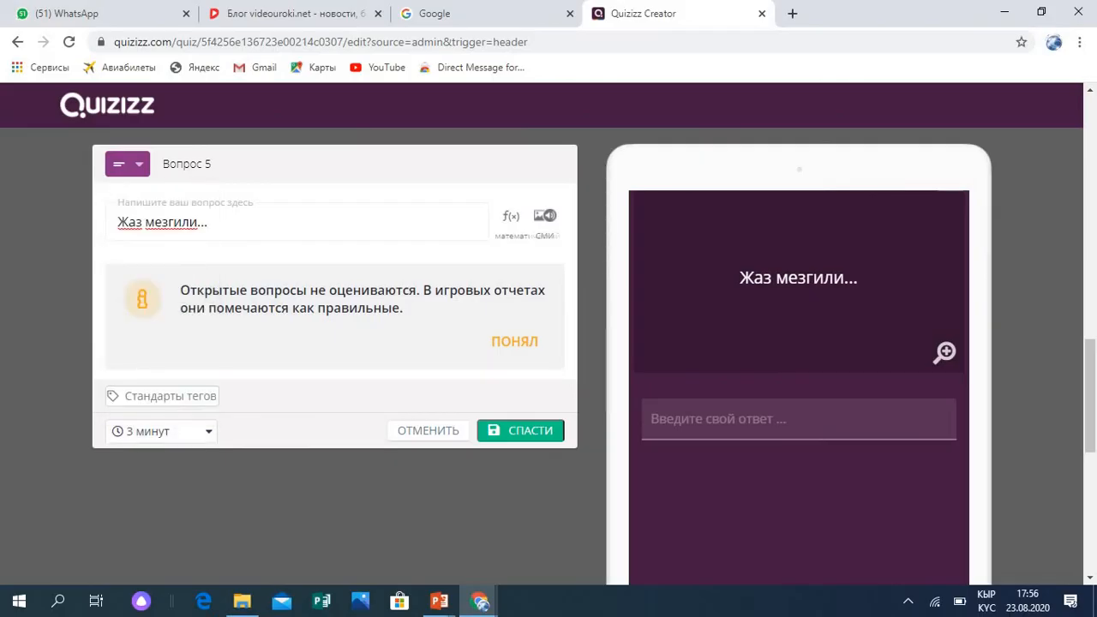
{"action": "left_click", "coordinate": [521, 430]}
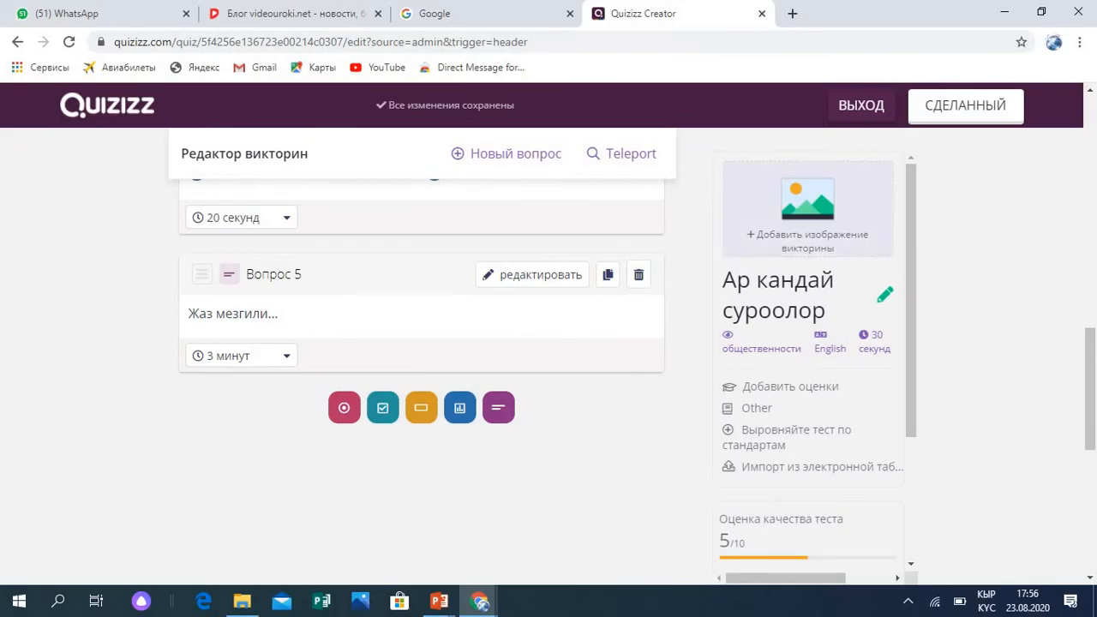
- Upload the picture of hands holding a globe against a blue sky from the Изображения folder as the quiz's title image
{"action": "left_click", "coordinate": [808, 209]}
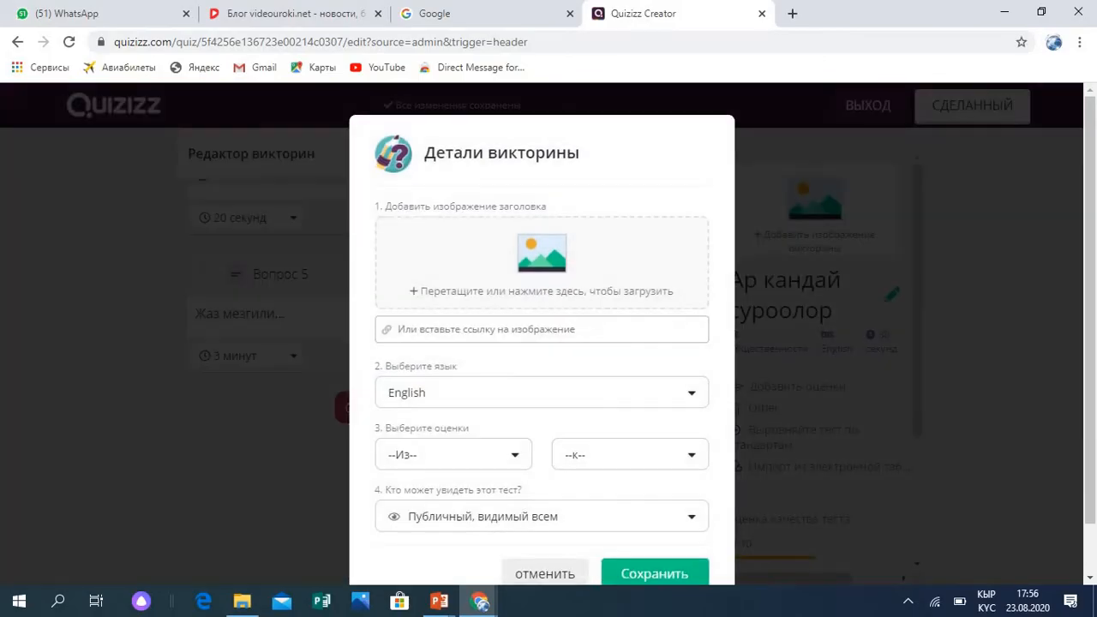
{"action": "left_click", "coordinate": [542, 263]}
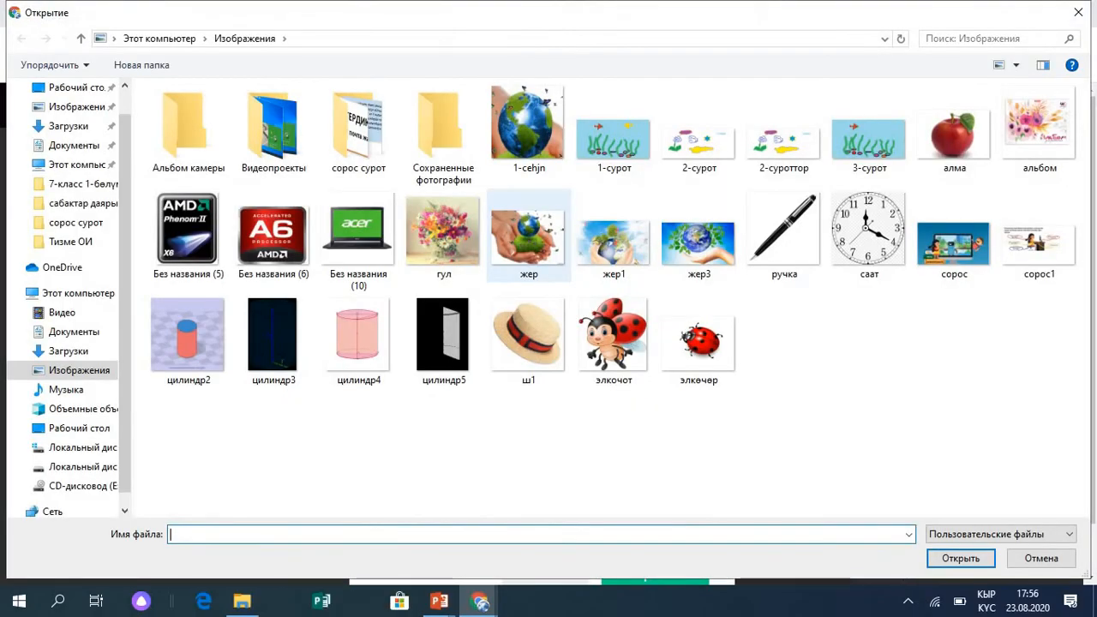
{"action": "double_click", "coordinate": [527, 233]}
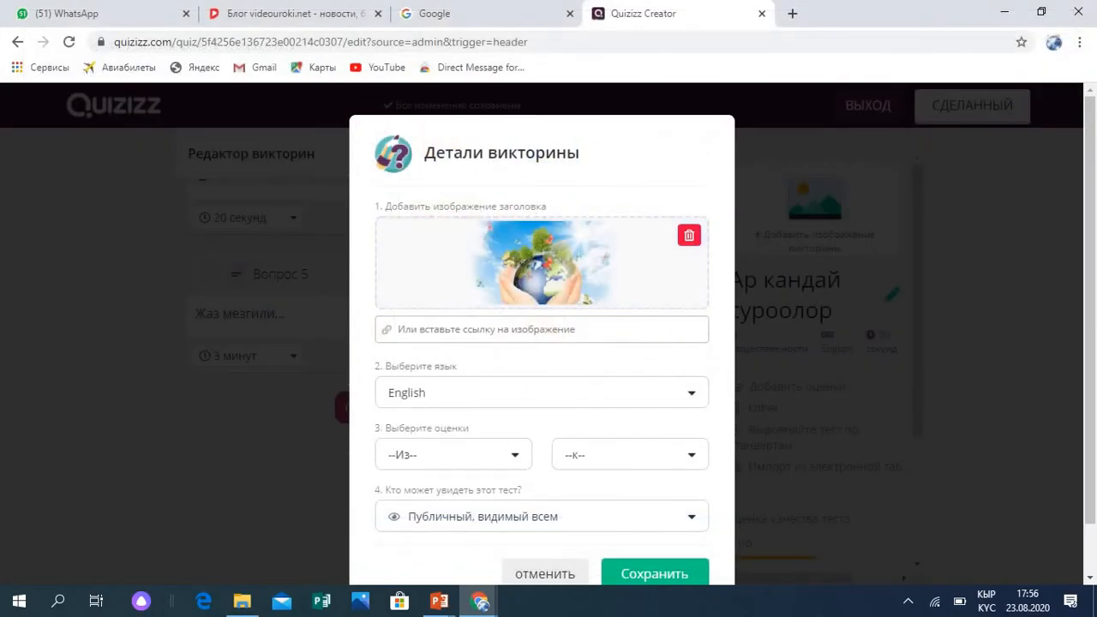
- Set the quiz language to "Kirghiz, Kyrgyz" in the quiz details
{"action": "scroll", "coordinate": [542, 342], "scroll_direction": "down", "scroll_amount": 1}
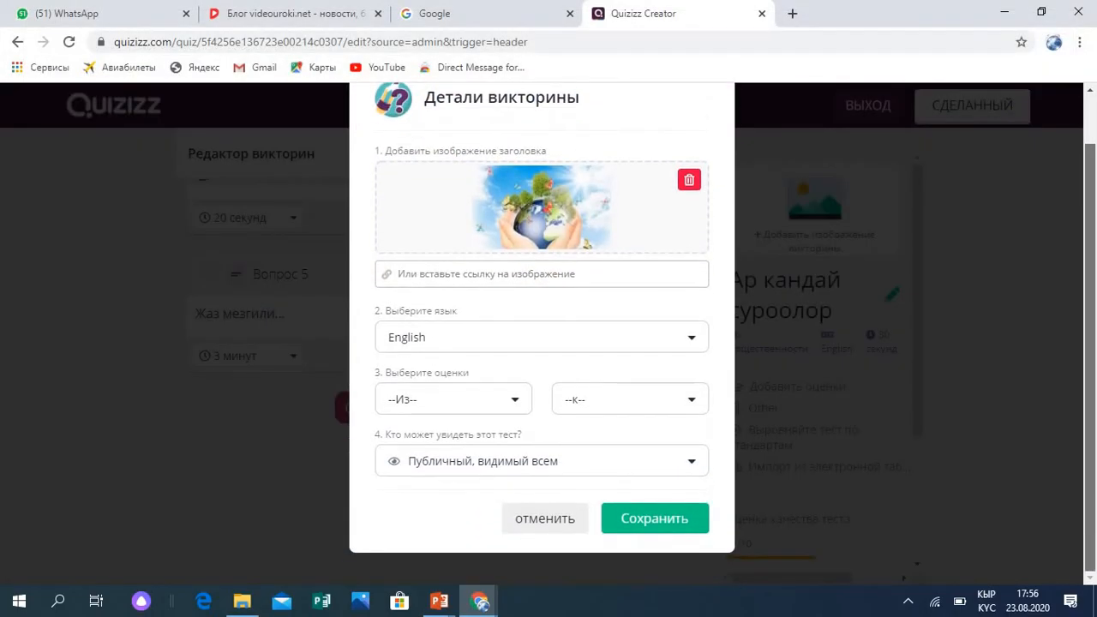
{"action": "left_click", "coordinate": [542, 337]}
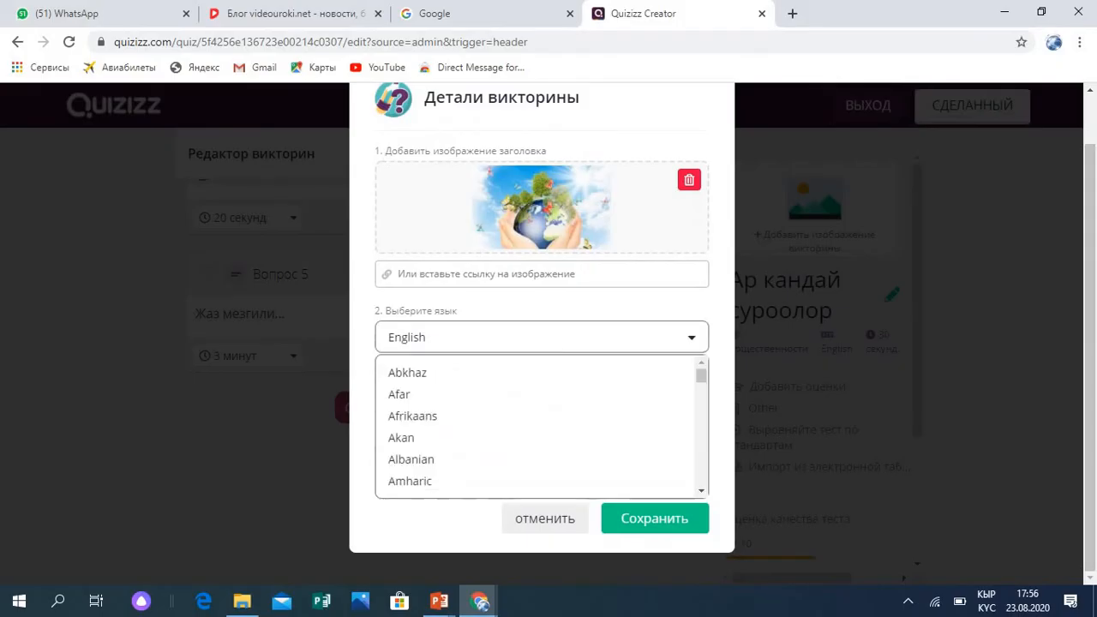
{"action": "scroll", "coordinate": [542, 426], "scroll_direction": "down", "scroll_amount": 10}
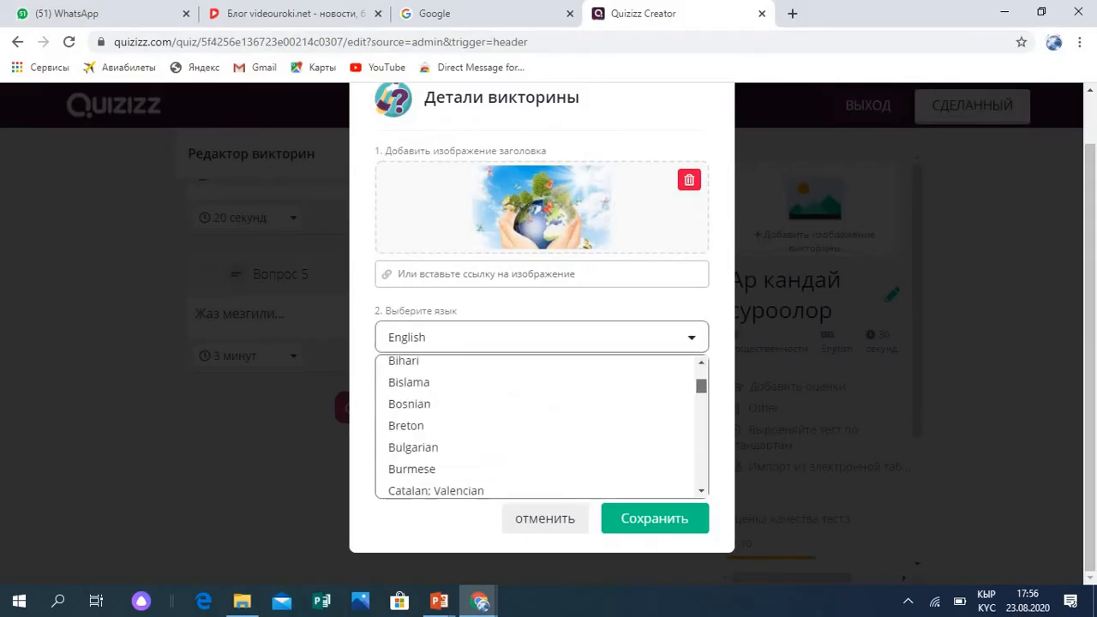
{"action": "scroll", "coordinate": [542, 426], "scroll_direction": "down", "scroll_amount": 8}
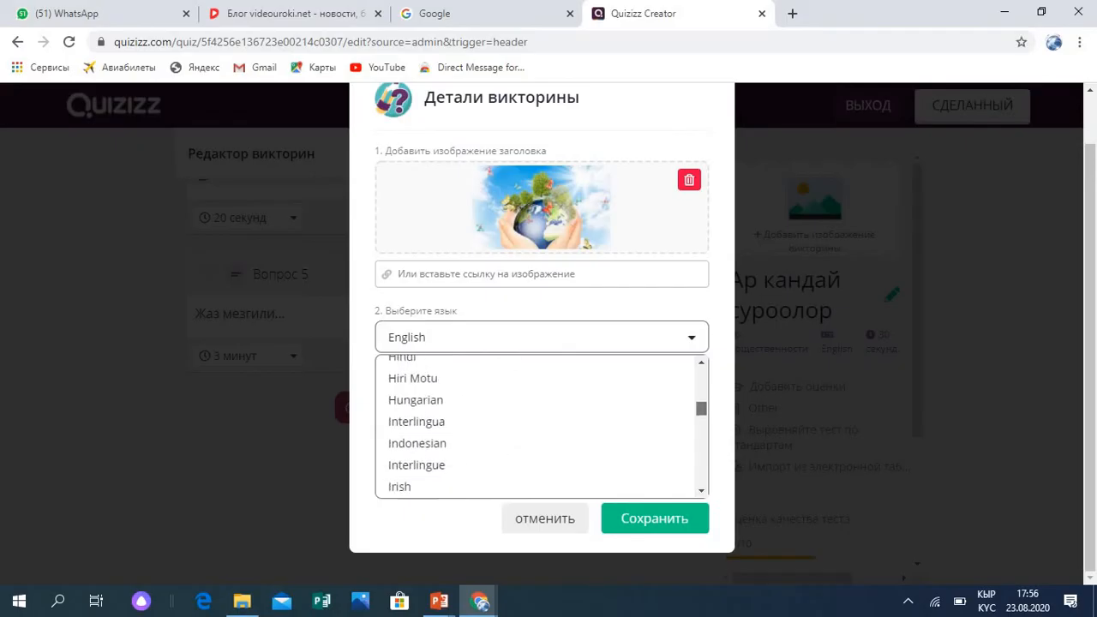
{"action": "scroll", "coordinate": [542, 391], "scroll_direction": "down", "scroll_amount": 2}
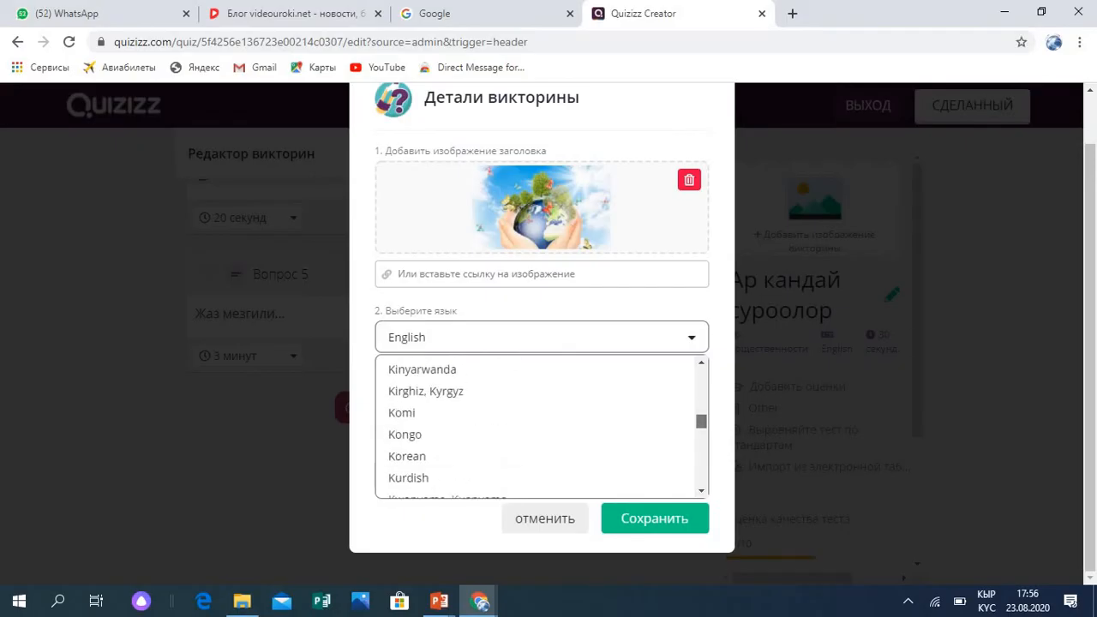
{"action": "left_click", "coordinate": [426, 391]}
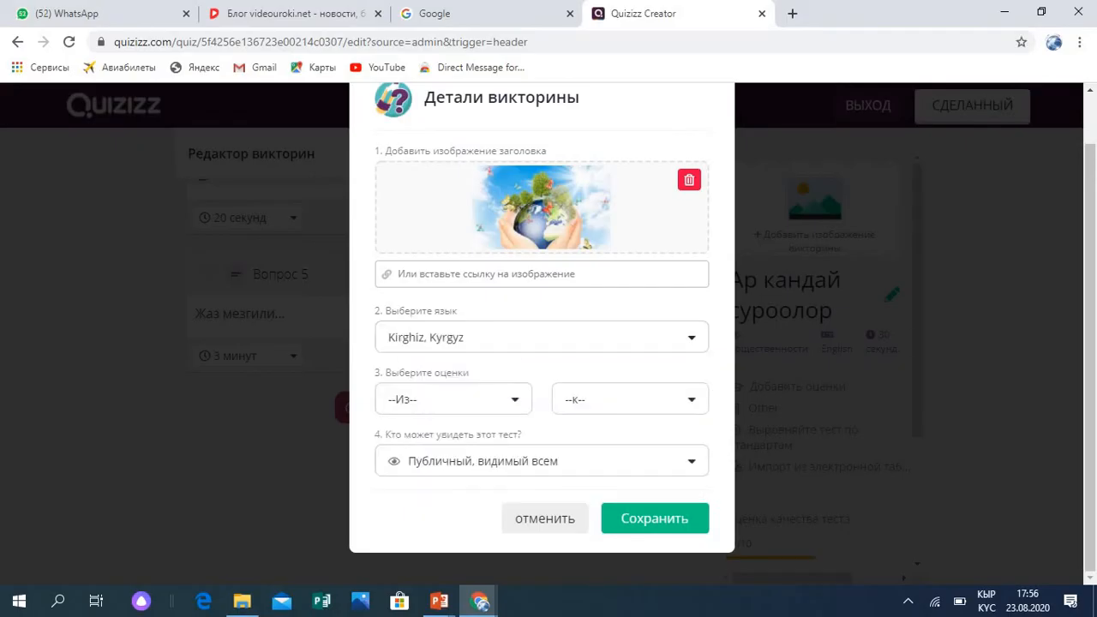
- Set the quiz's grade range to 1st and save the quiz details
{"action": "left_click", "coordinate": [453, 399]}
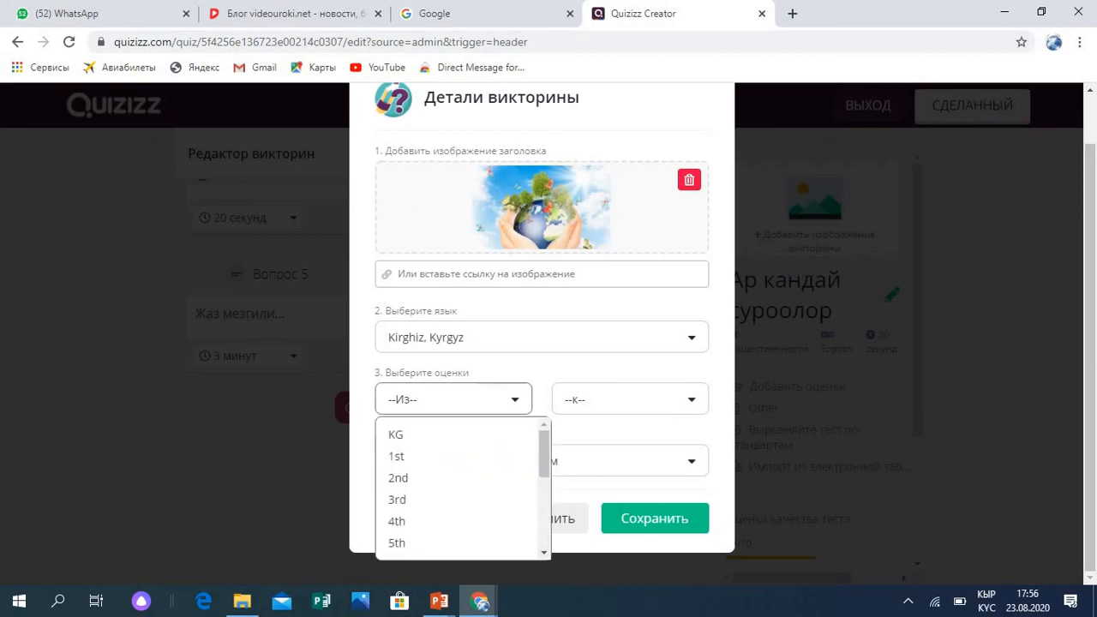
{"action": "left_click", "coordinate": [456, 455]}
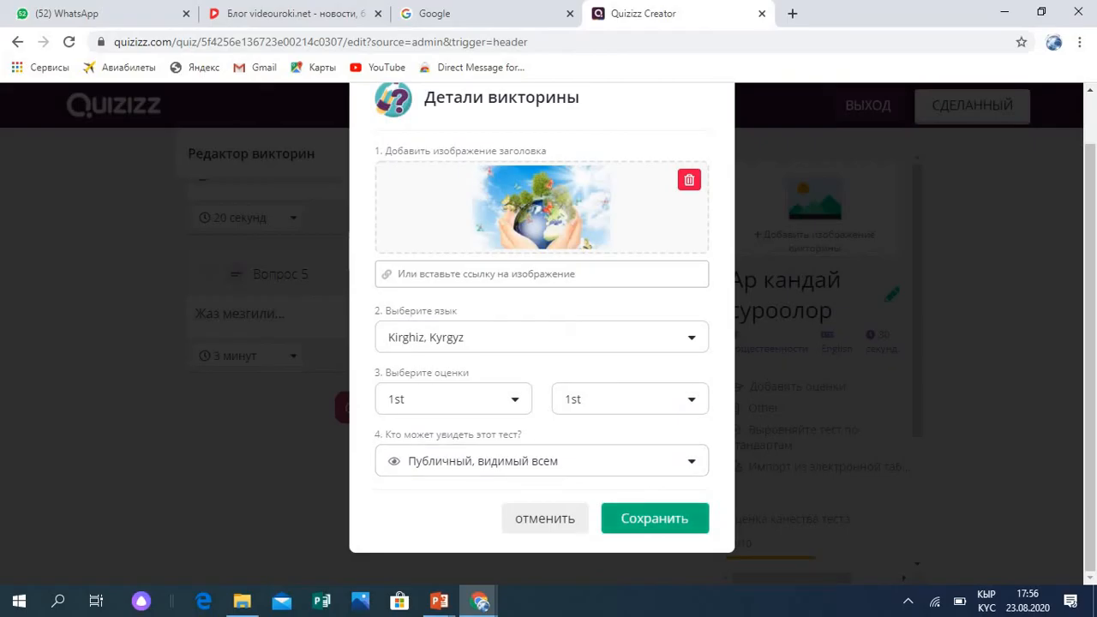
{"action": "left_click", "coordinate": [654, 518]}
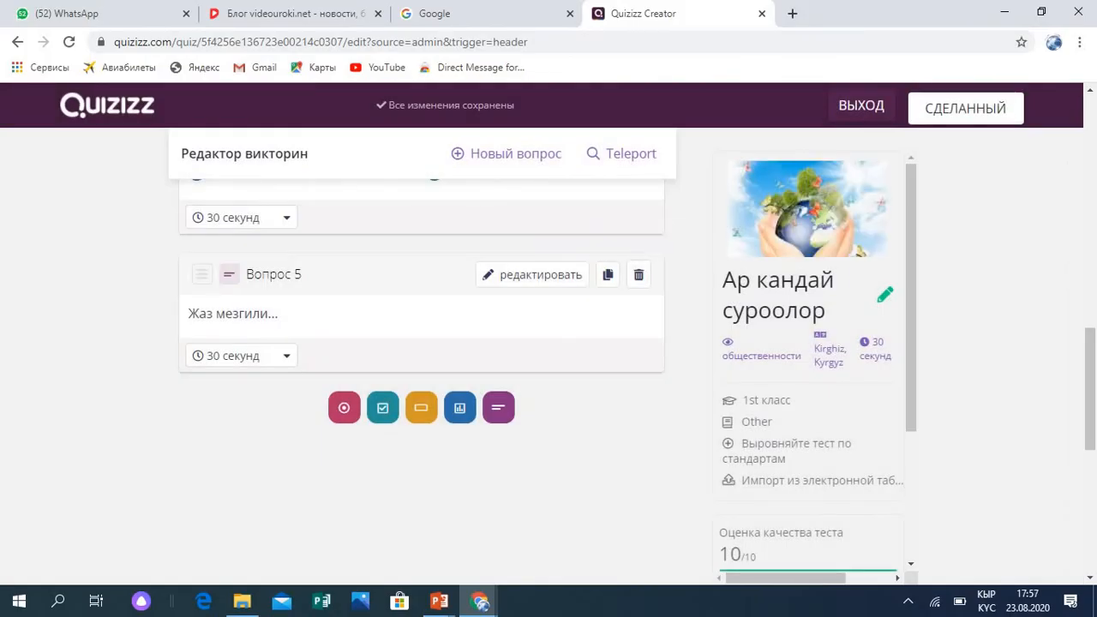
- Finish editing the quiz and save it to a new collection named "Логика"
{"action": "left_click", "coordinate": [966, 108]}
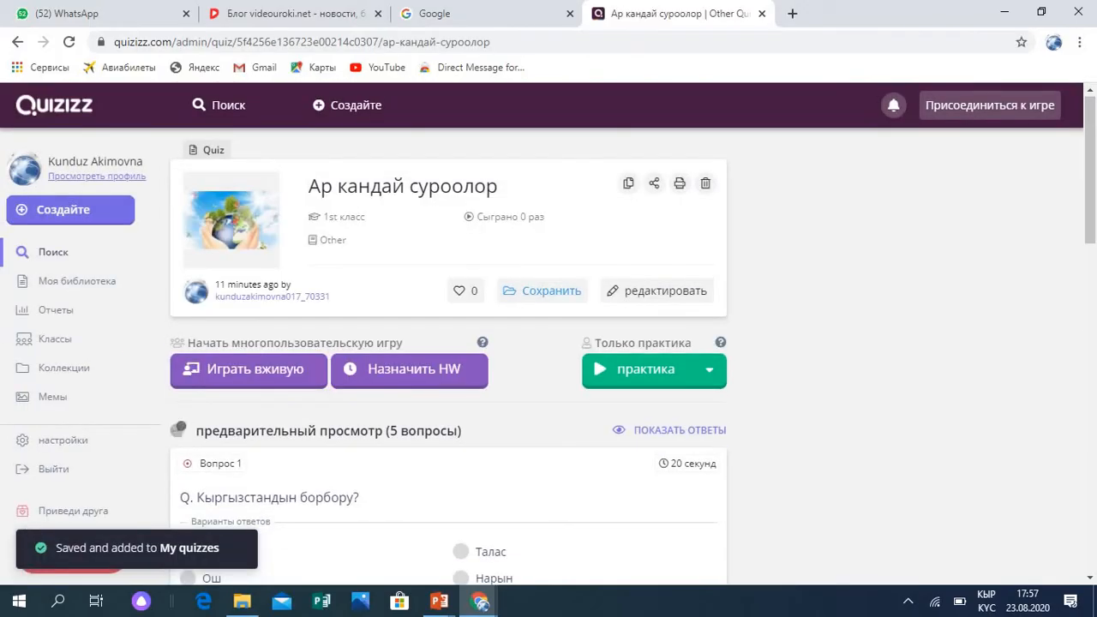
{"action": "left_click", "coordinate": [542, 290]}
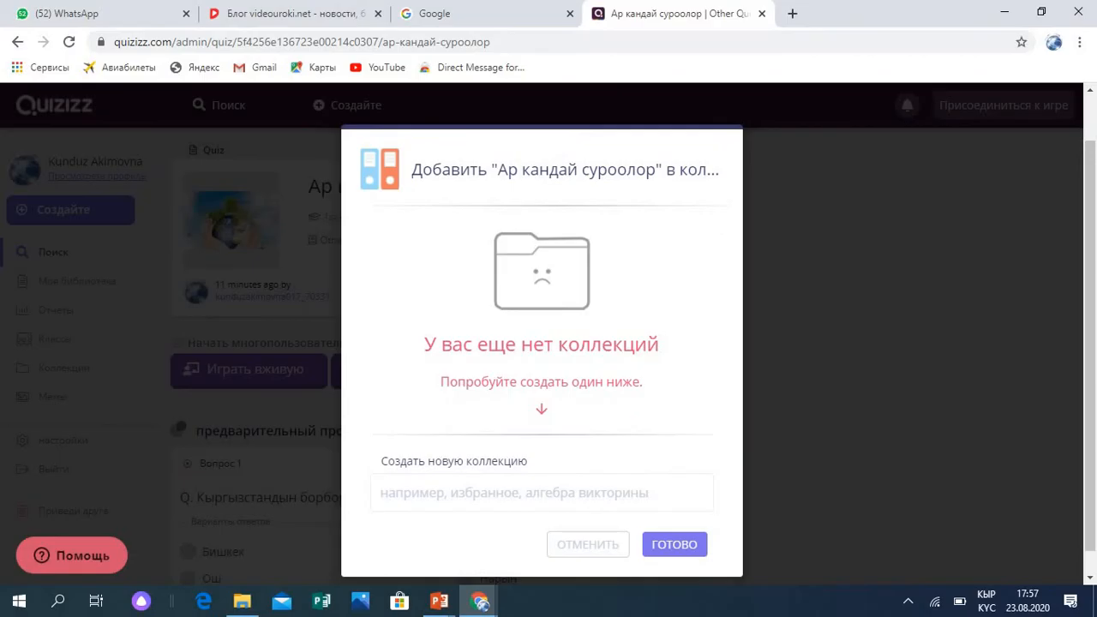
{"action": "type", "text": "Логика"}
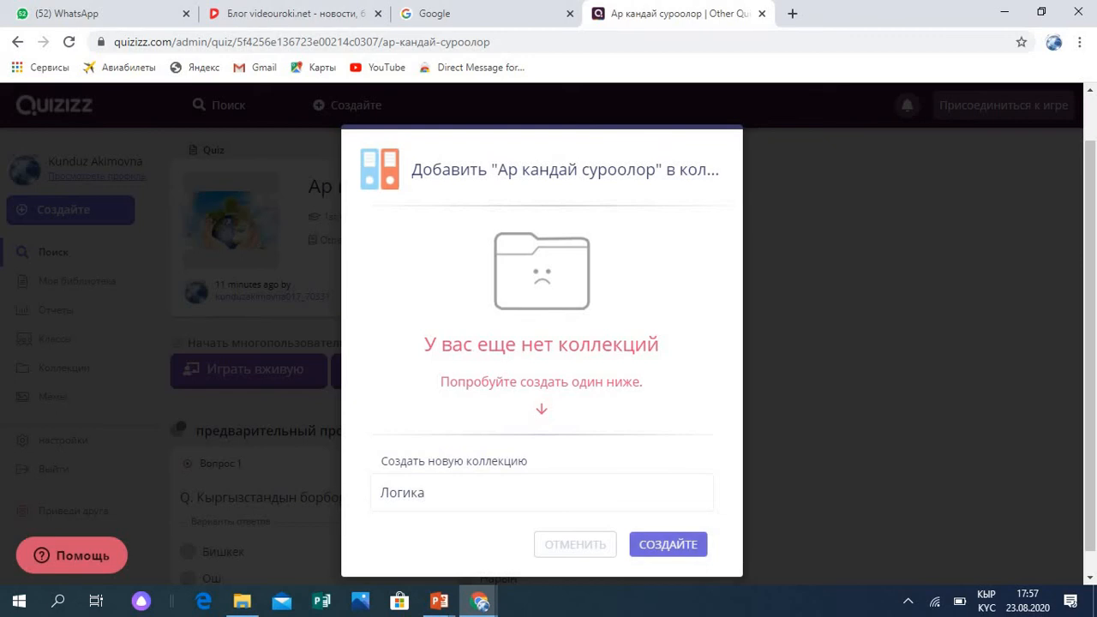
{"action": "key", "text": "Return"}
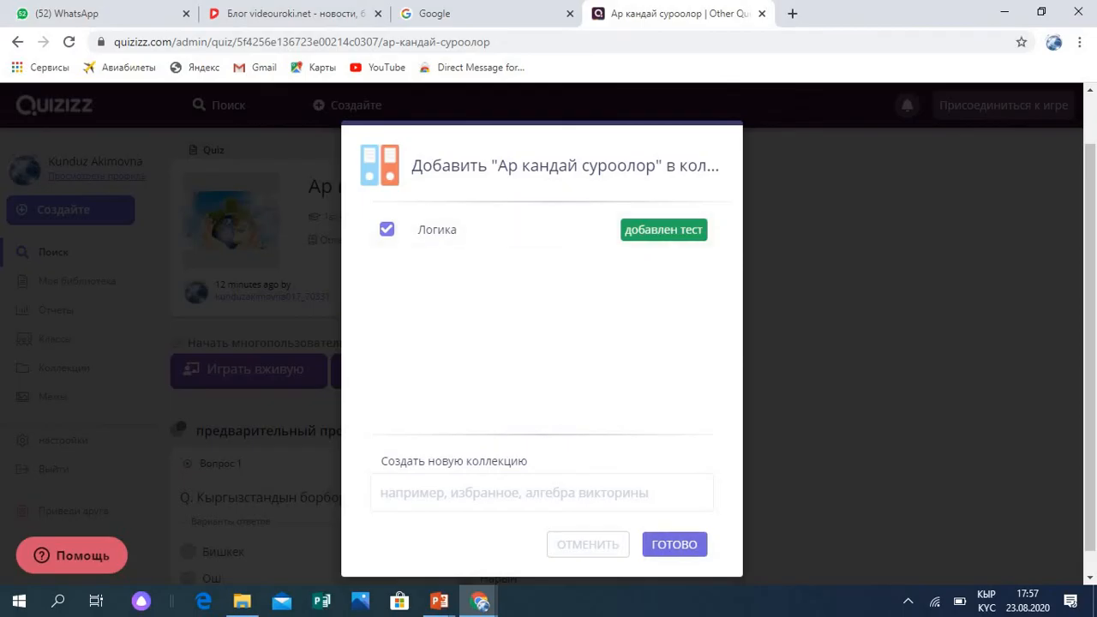
{"action": "left_click", "coordinate": [674, 544]}
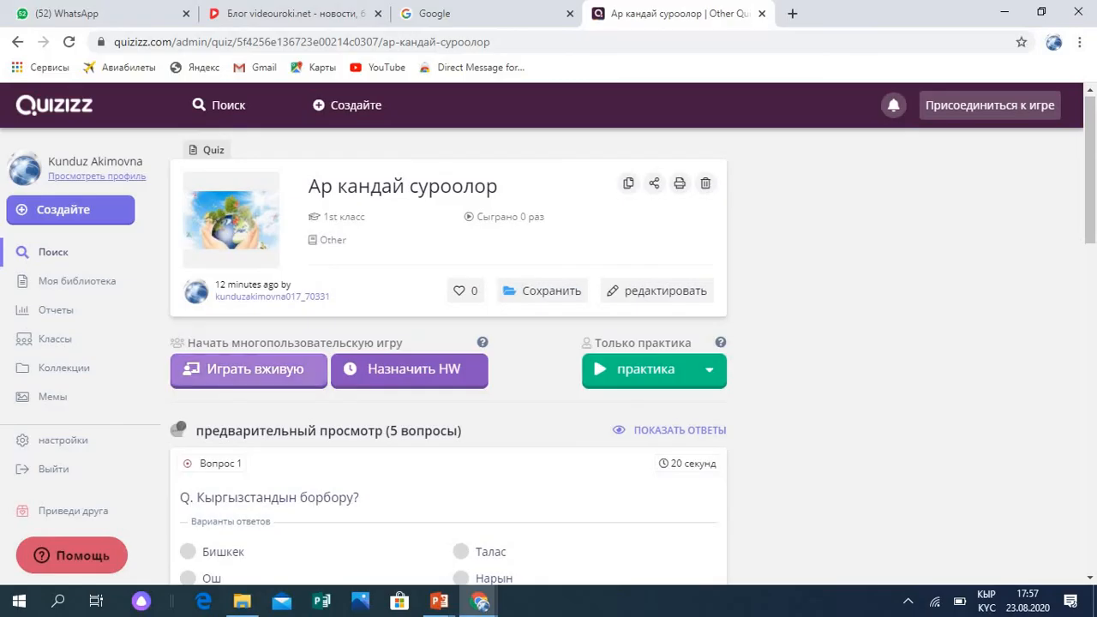
- Launch a live multiplayer game of the quiz in classic mode
{"action": "left_click", "coordinate": [248, 369]}
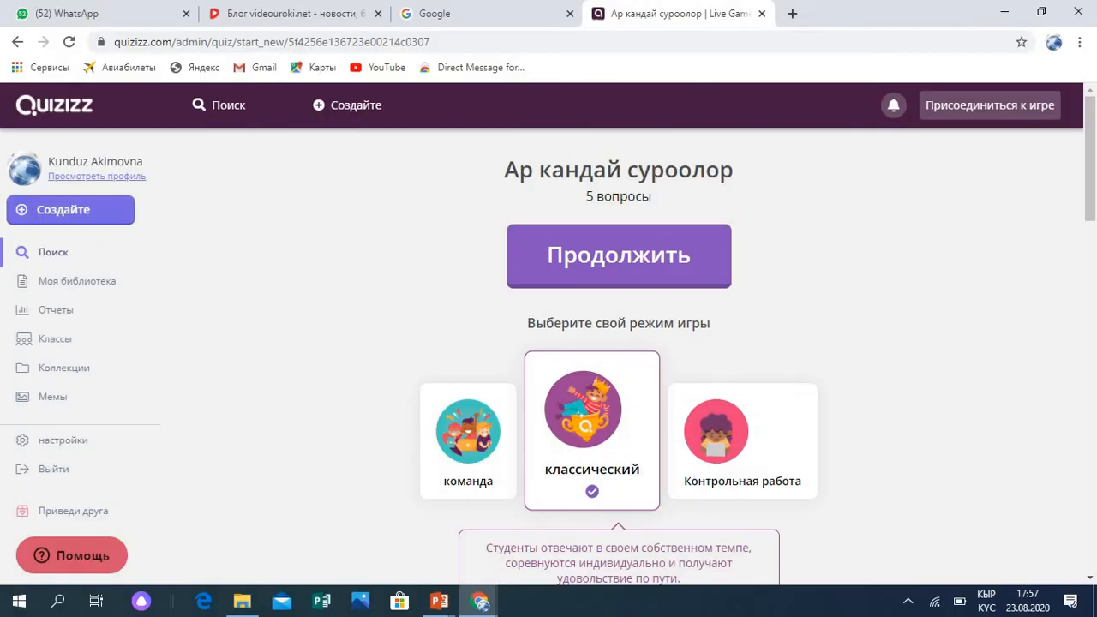
{"action": "mouse_move", "coordinate": [1089, 158]}
{"action": "left_mouse_down"}
{"action": "mouse_move", "coordinate": [1090, 175]}
{"action": "mouse_move", "coordinate": [1090, 165]}
{"action": "left_mouse_up"}
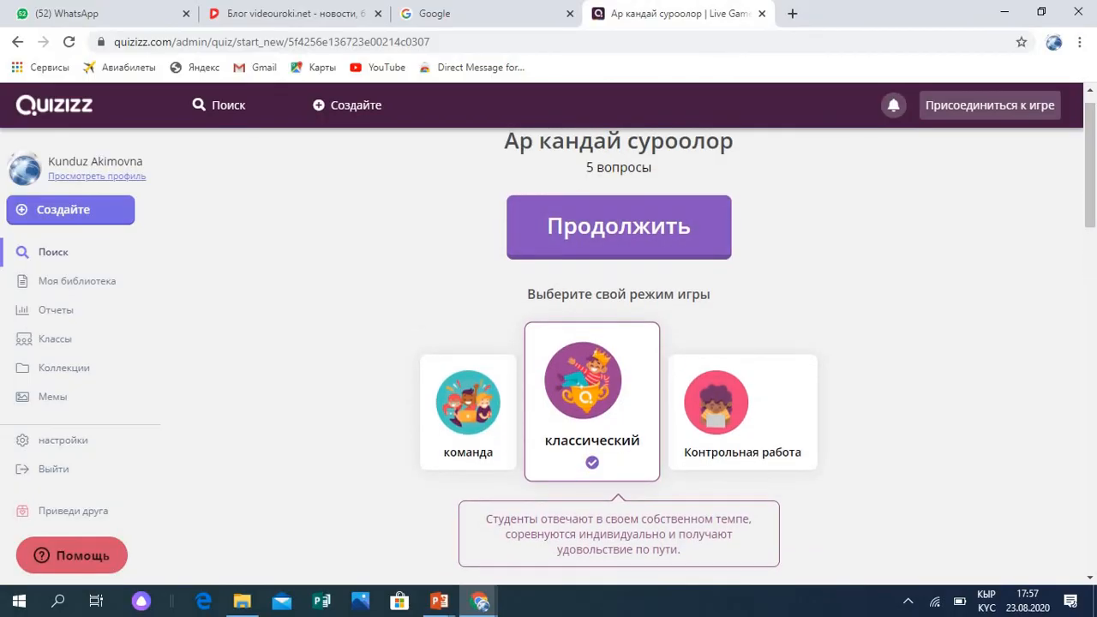
{"action": "left_click", "coordinate": [618, 226]}
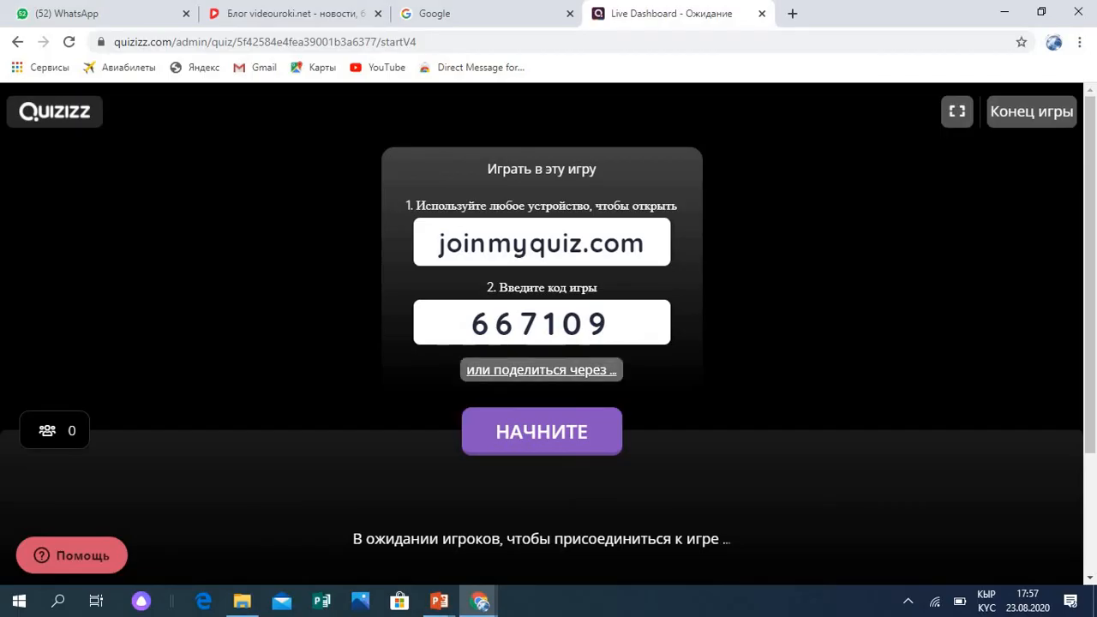
- Copy the live game's join link, send it to the WhatsApp group "ОНЛАЙН САБАК 18-ТАЙПА", and return to the Quizizz game lobby
{"action": "left_click", "coordinate": [541, 369]}
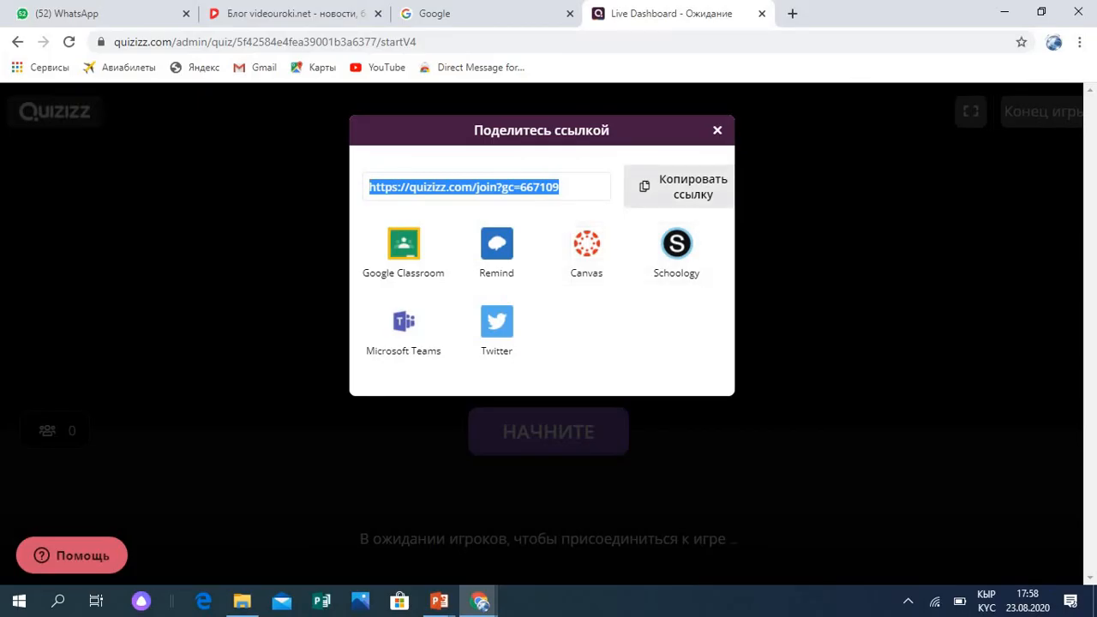
{"action": "left_click", "coordinate": [680, 186]}
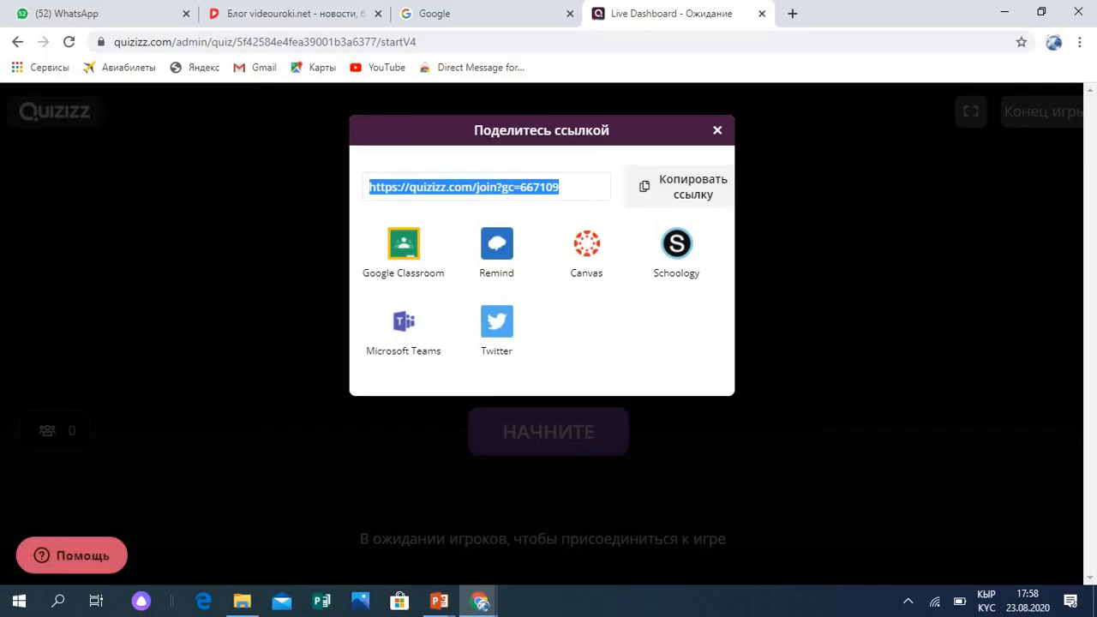
{"action": "left_click", "coordinate": [155, 14]}
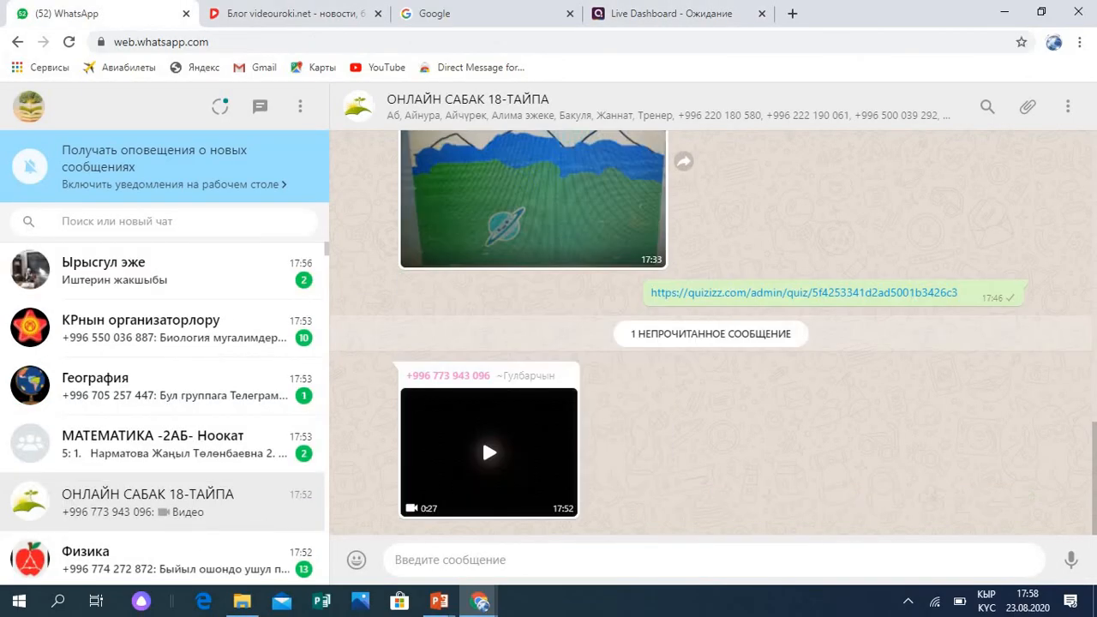
{"action": "key", "text": "ctrl+v"}
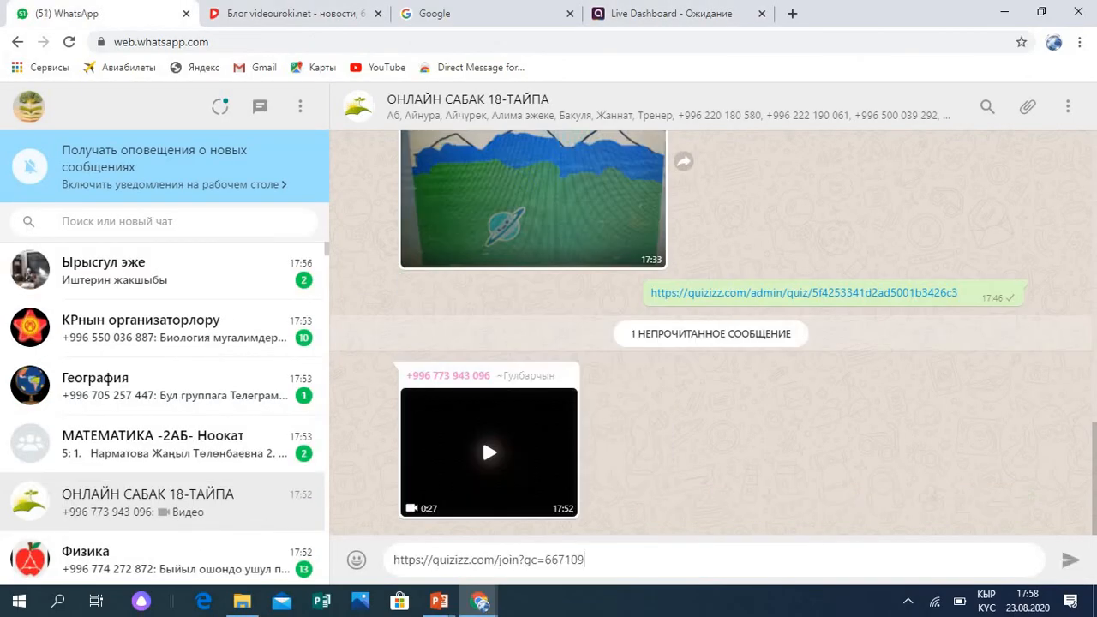
{"action": "key", "text": "Return"}
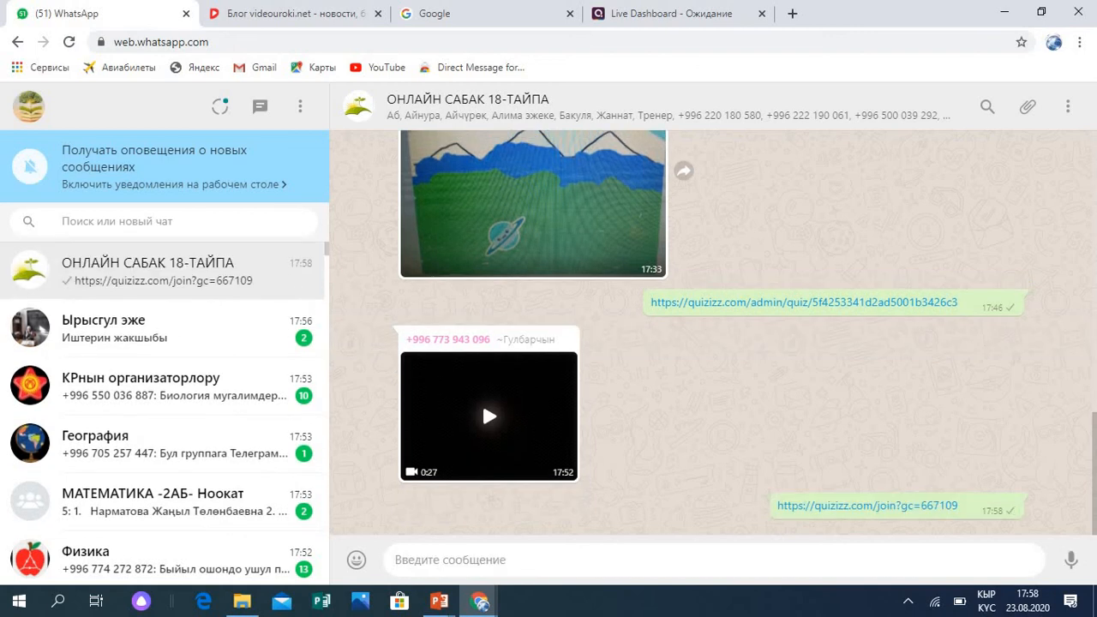
{"action": "left_click", "coordinate": [672, 14]}
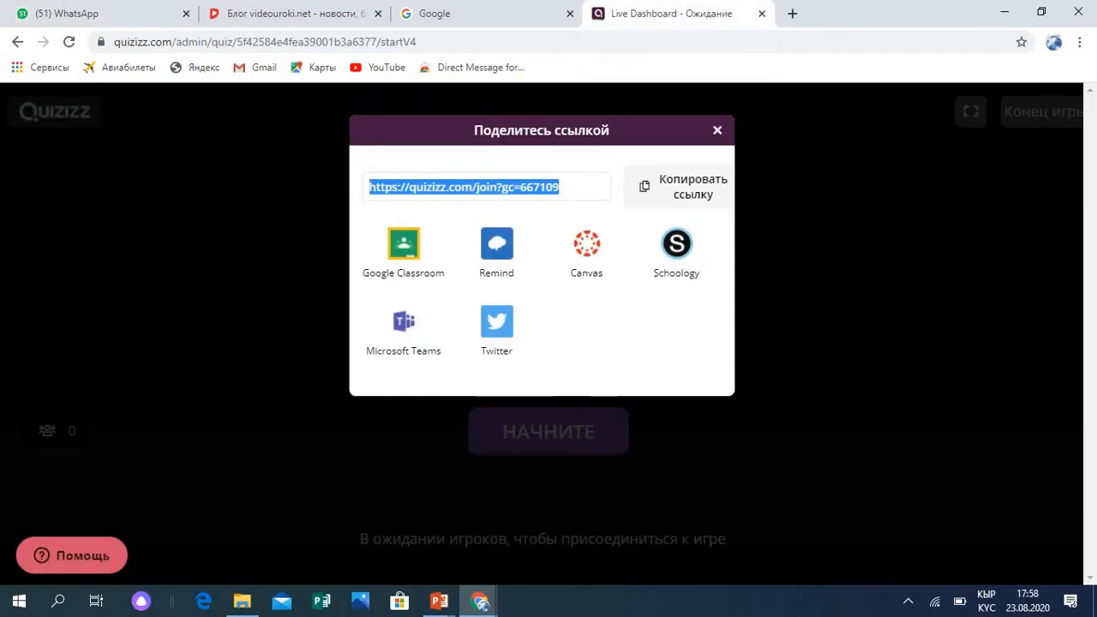
{"action": "left_click", "coordinate": [717, 131]}
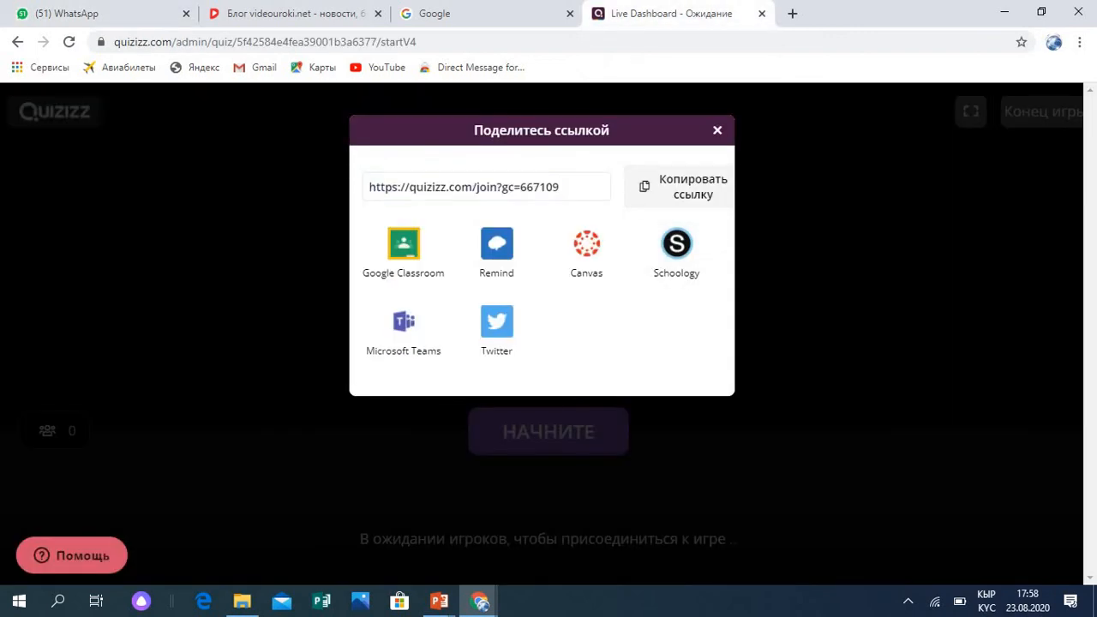